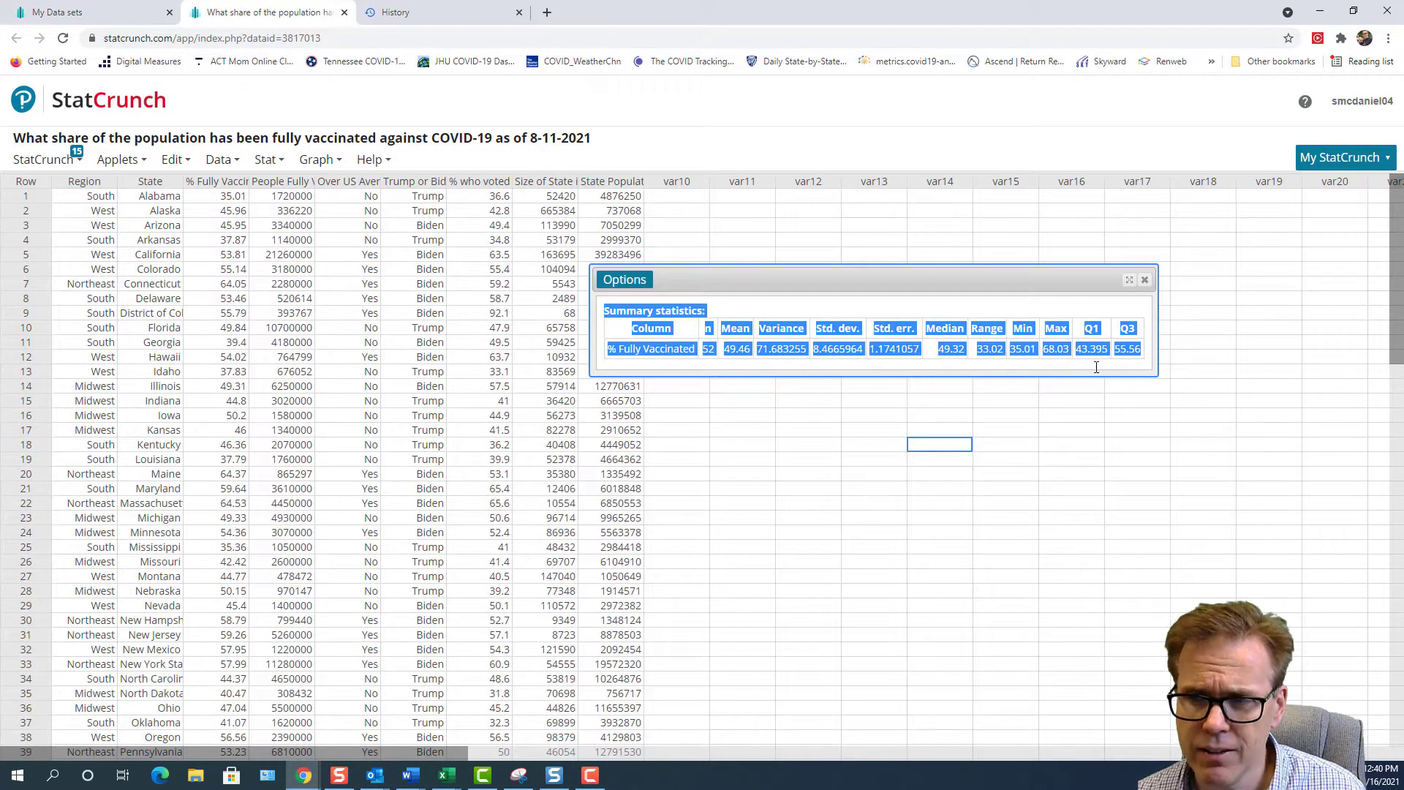
# - Select the entire summary statistics output for % Fully Vaccinated and copy it
pyautogui.click(947, 307)
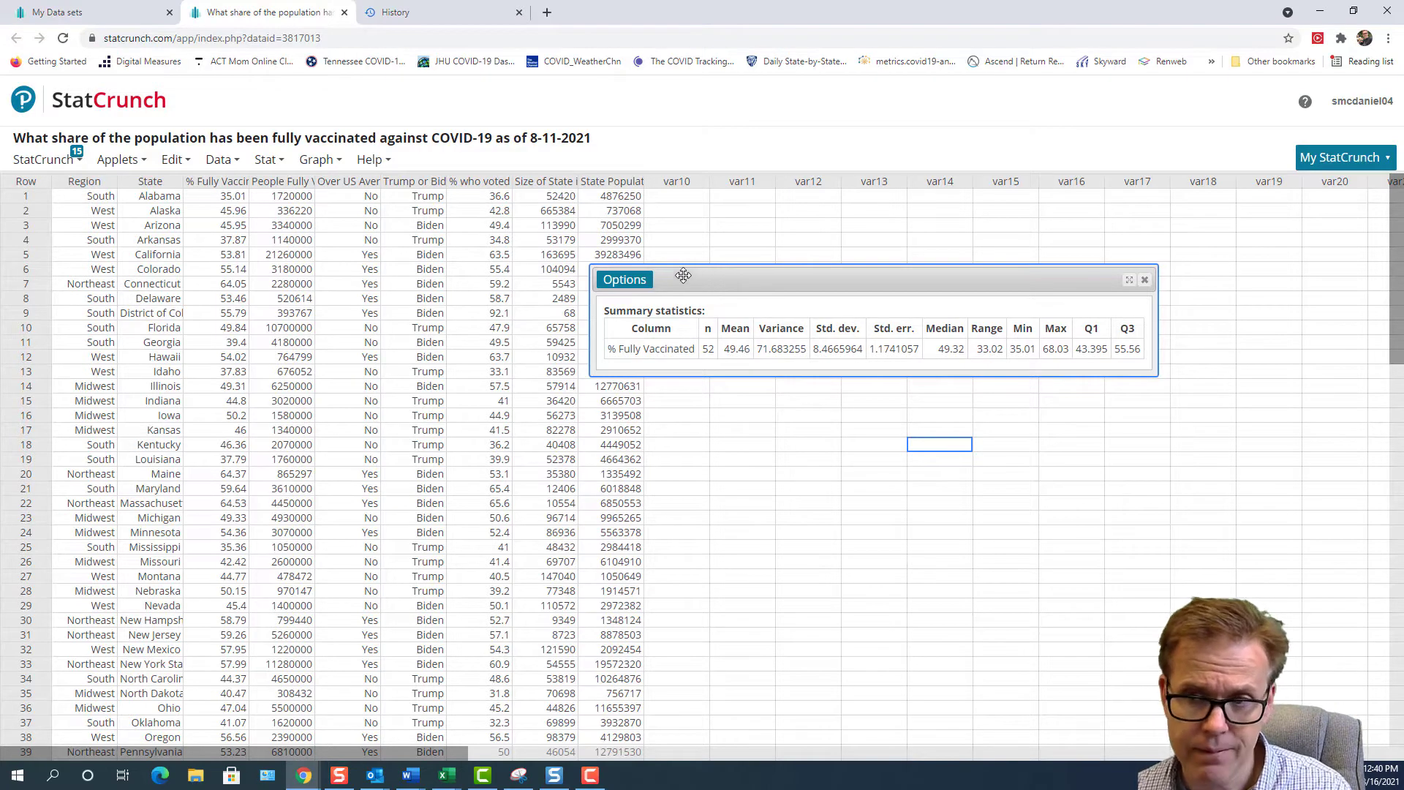
pyautogui.hotkey('ctrl', 'a')
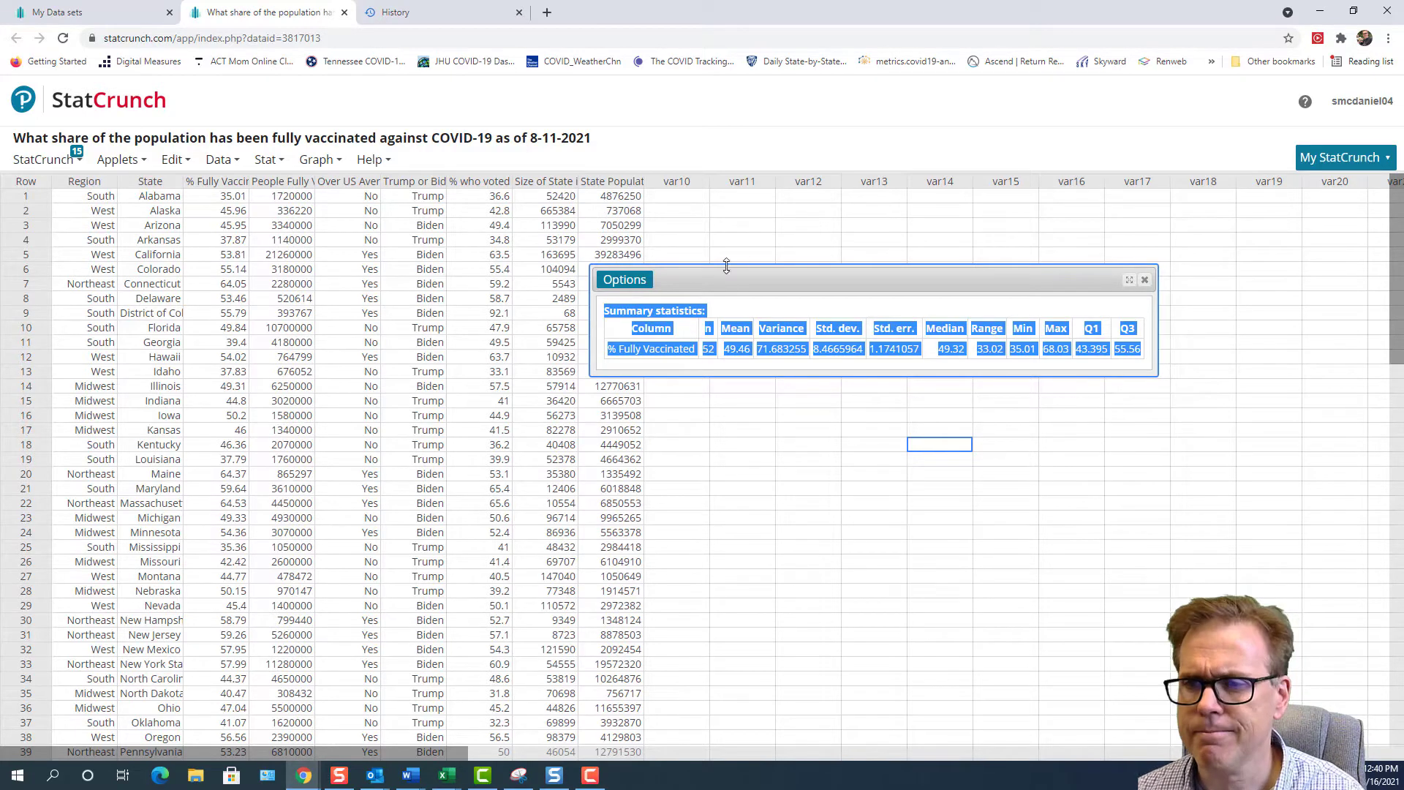
pyautogui.rightClick(775, 330)
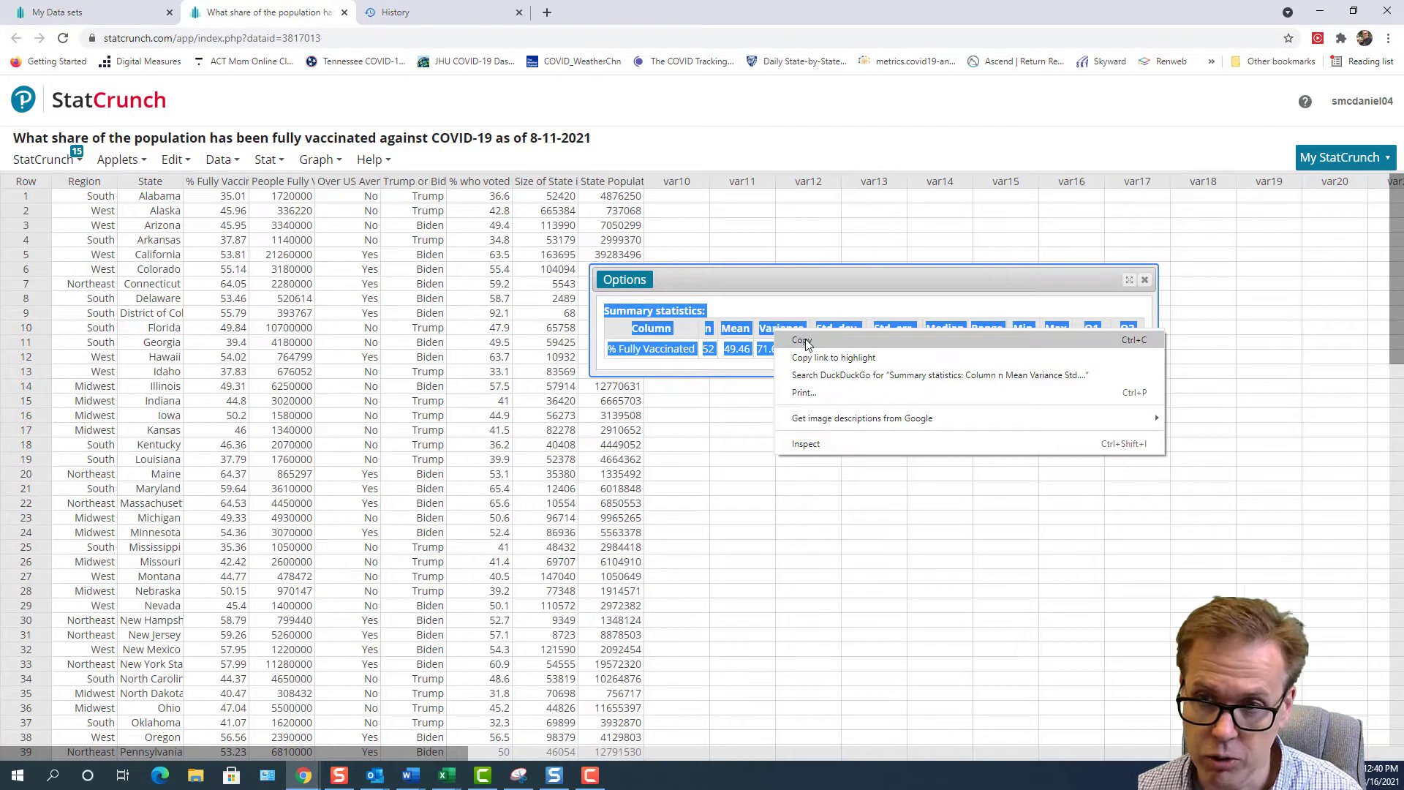
pyautogui.click(805, 341)
pyautogui.click(1013, 141)
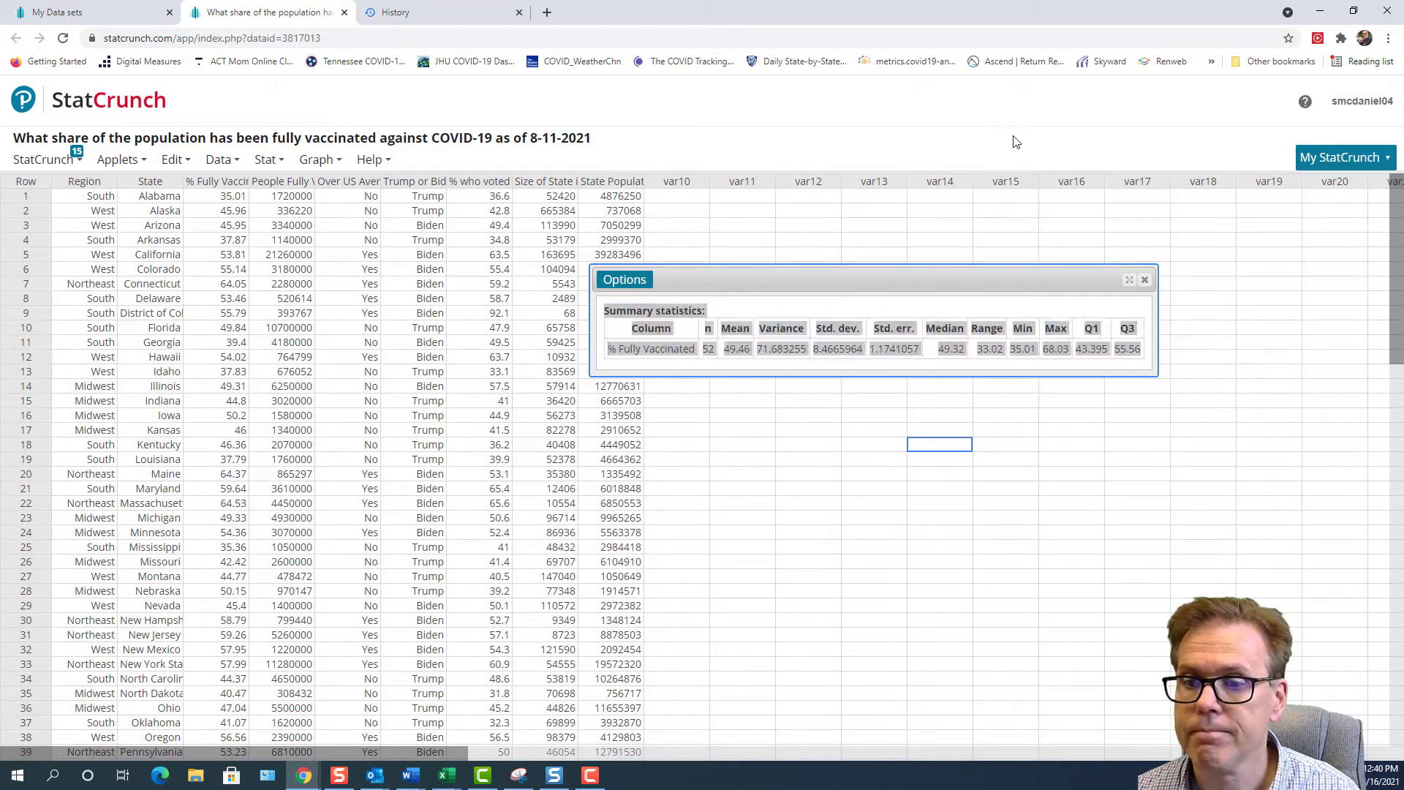
# - Switch to the blank Word document and paste the copied summary statistics table, merging its formatting with the document
pyautogui.hotkey('alt', 'Tab')
pyautogui.click(504, 264)
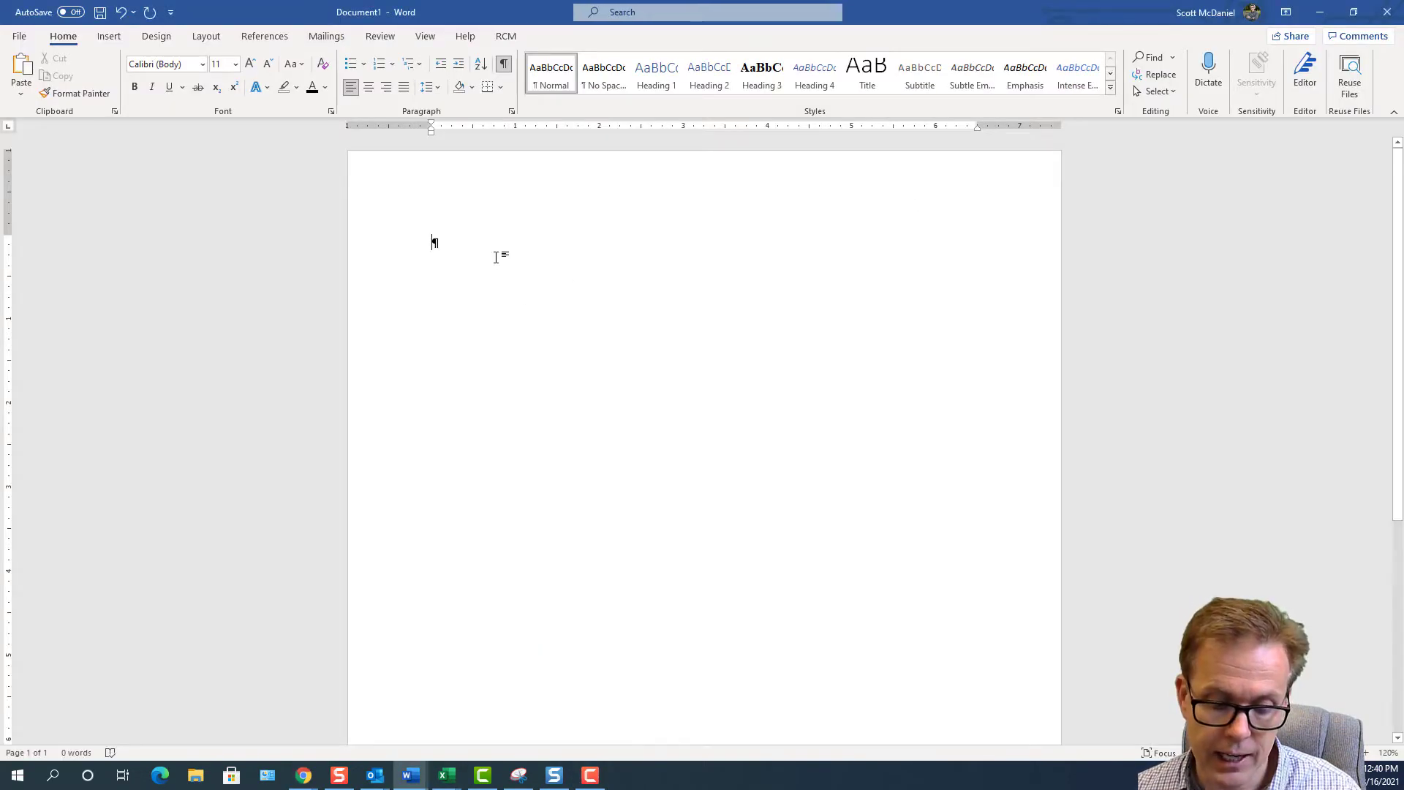
pyautogui.hotkey('ctrl', 'v')
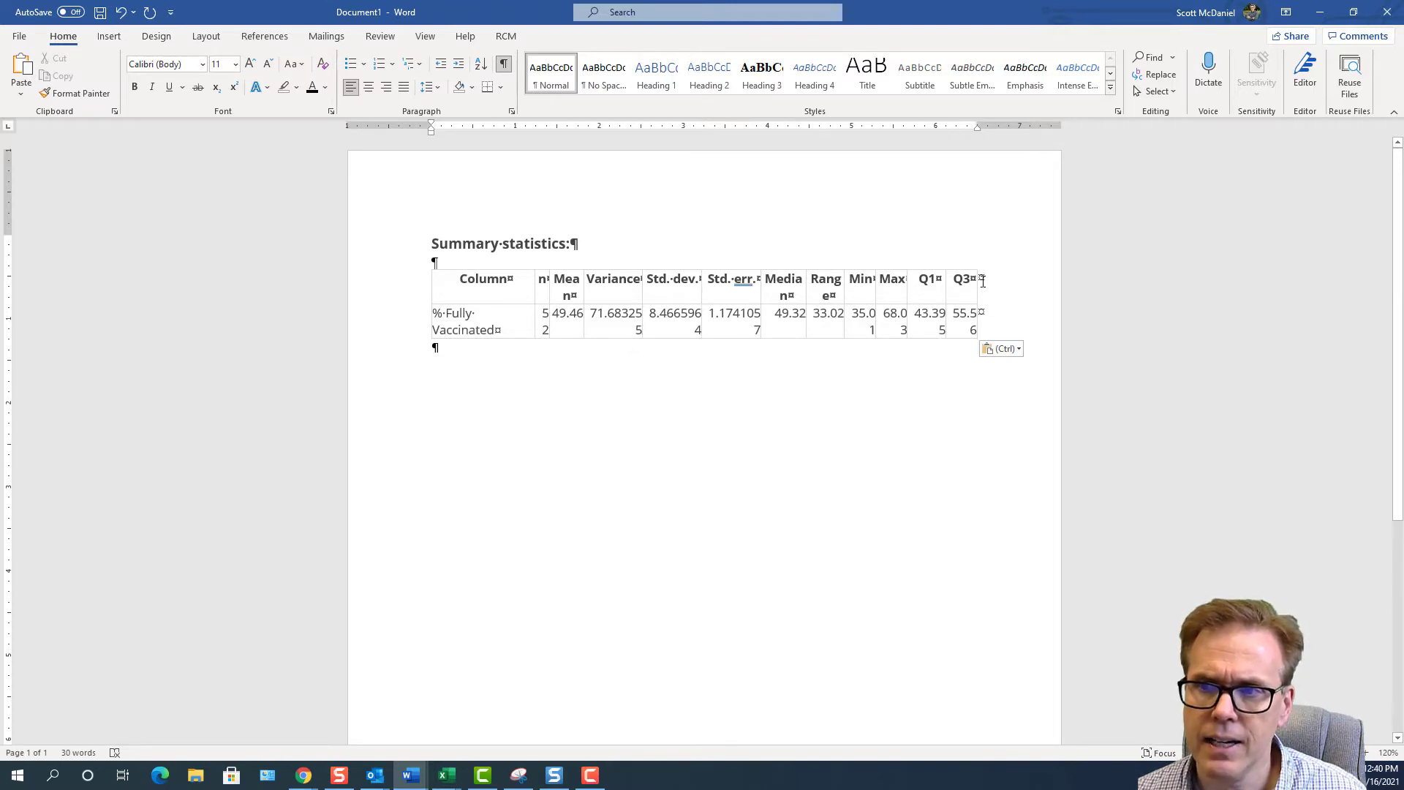
pyautogui.press('ctrl')
pyautogui.press('m')
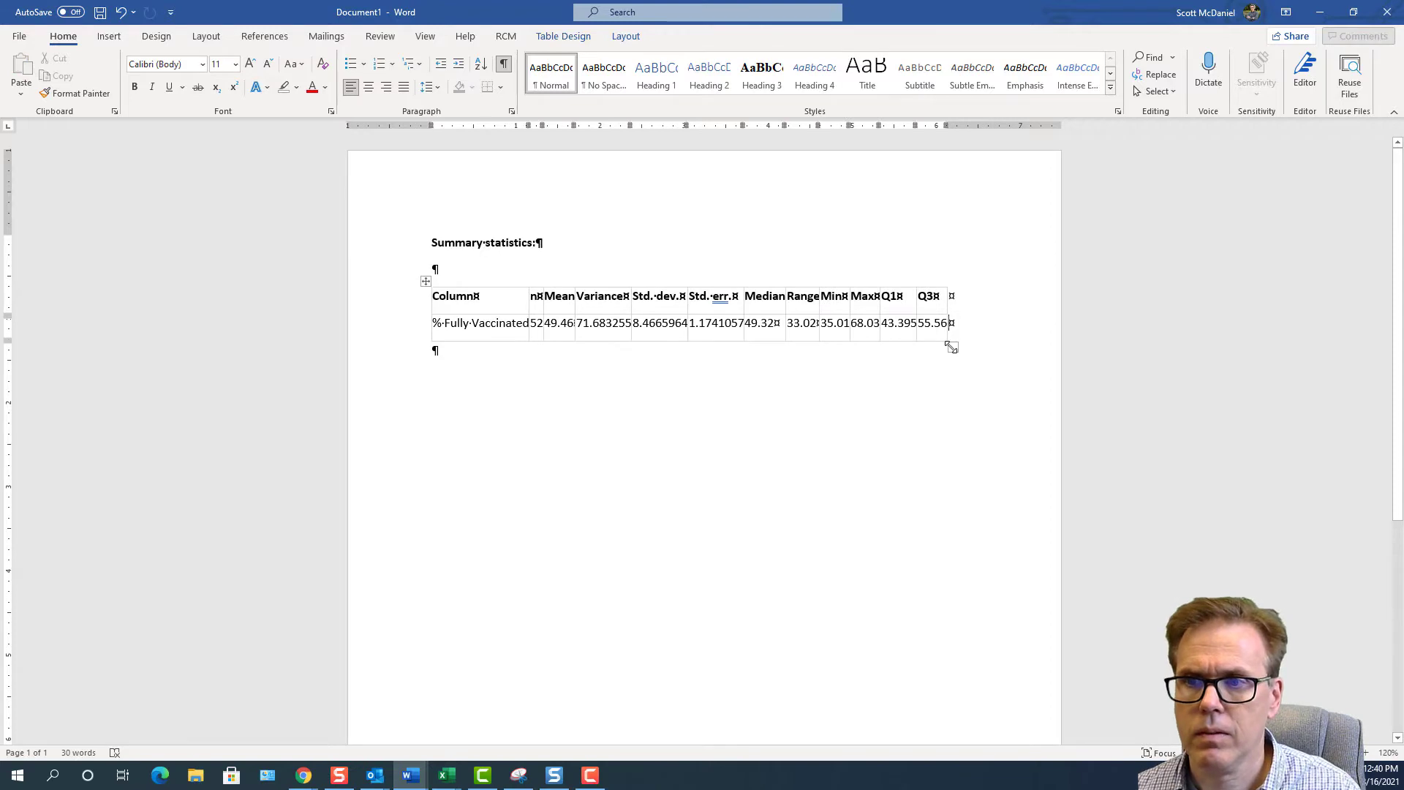
# - Widen the pasted table slightly and shorten the variance value to 71.683
pyautogui.moveTo(951, 346); pyautogui.dragTo(992, 349)
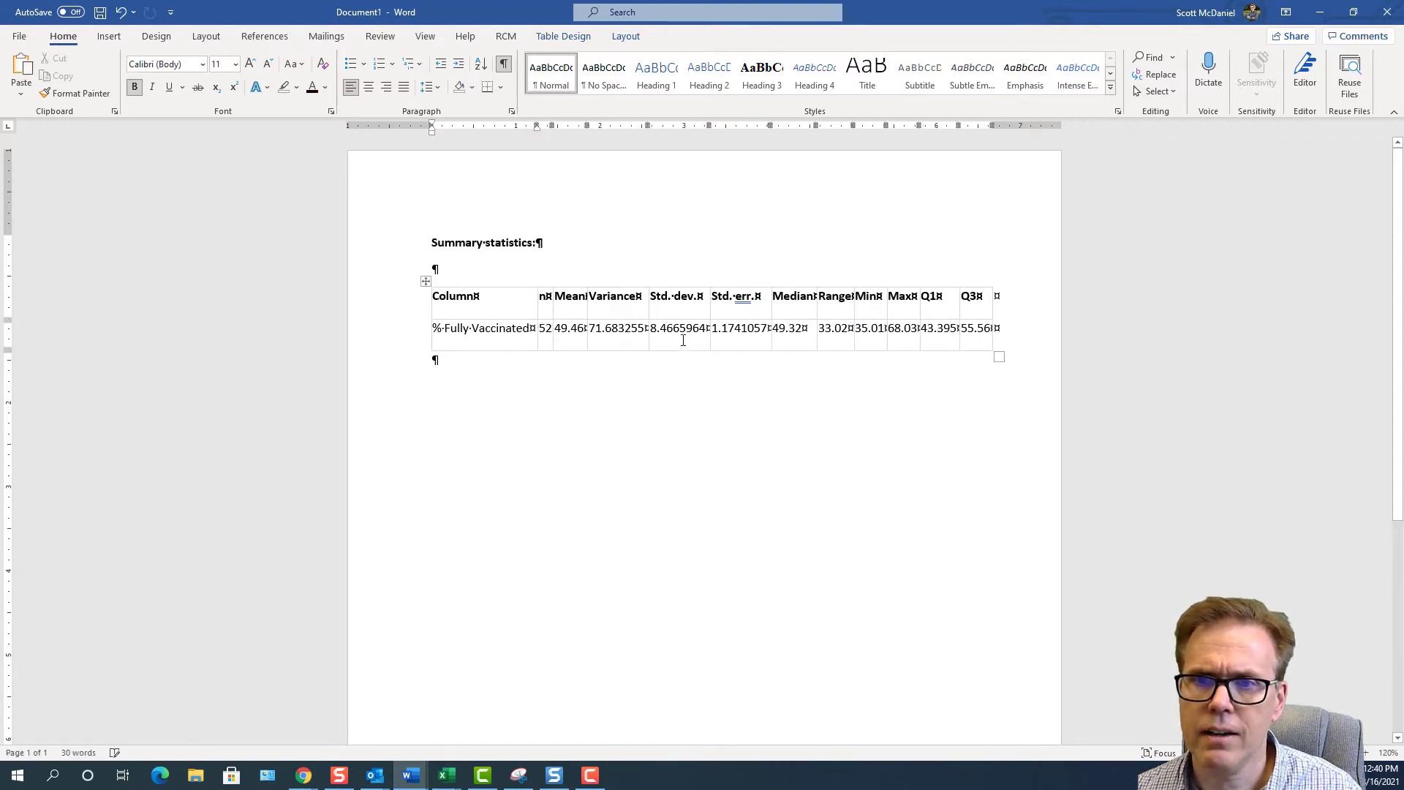
pyautogui.click(643, 326)
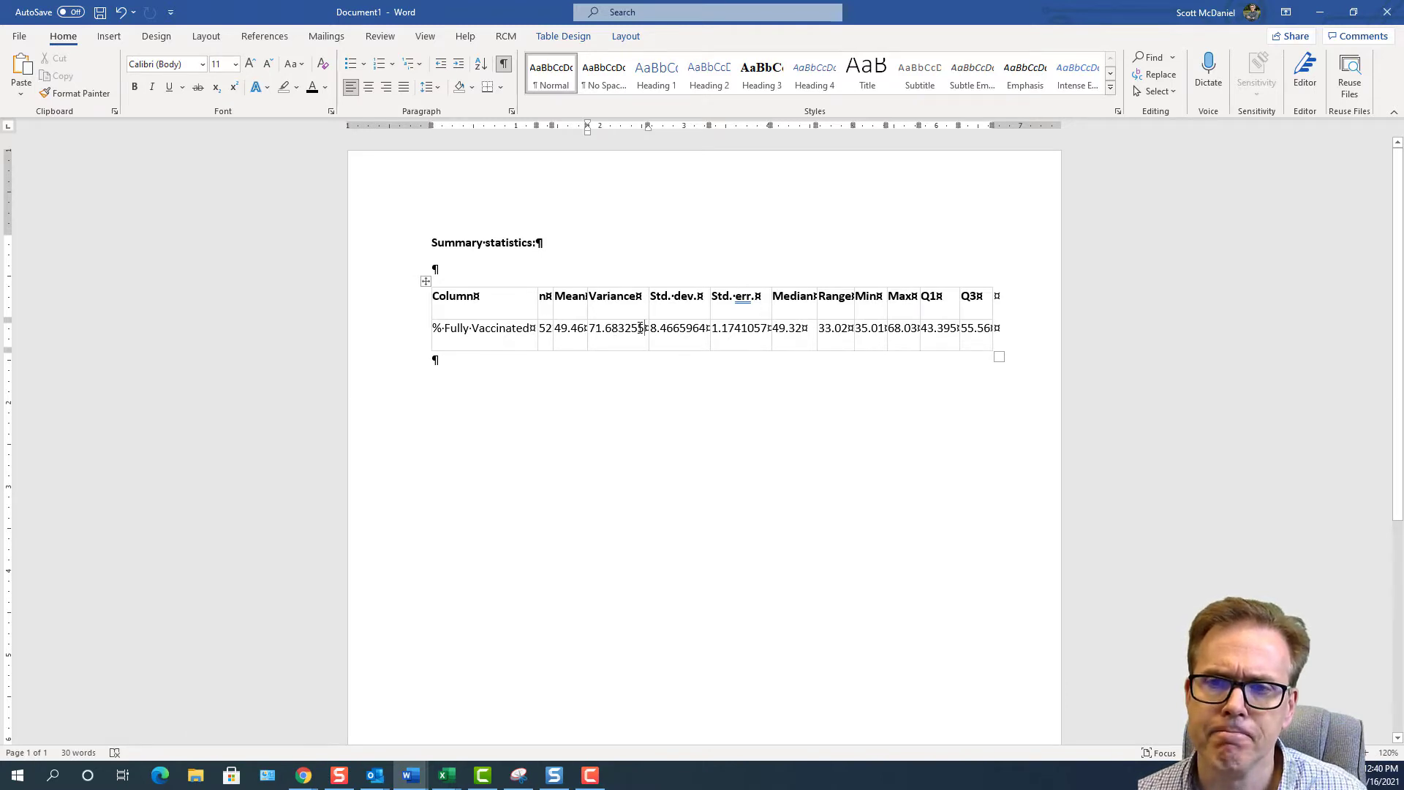
pyautogui.press('BackSpace')
pyautogui.press('BackSpace')
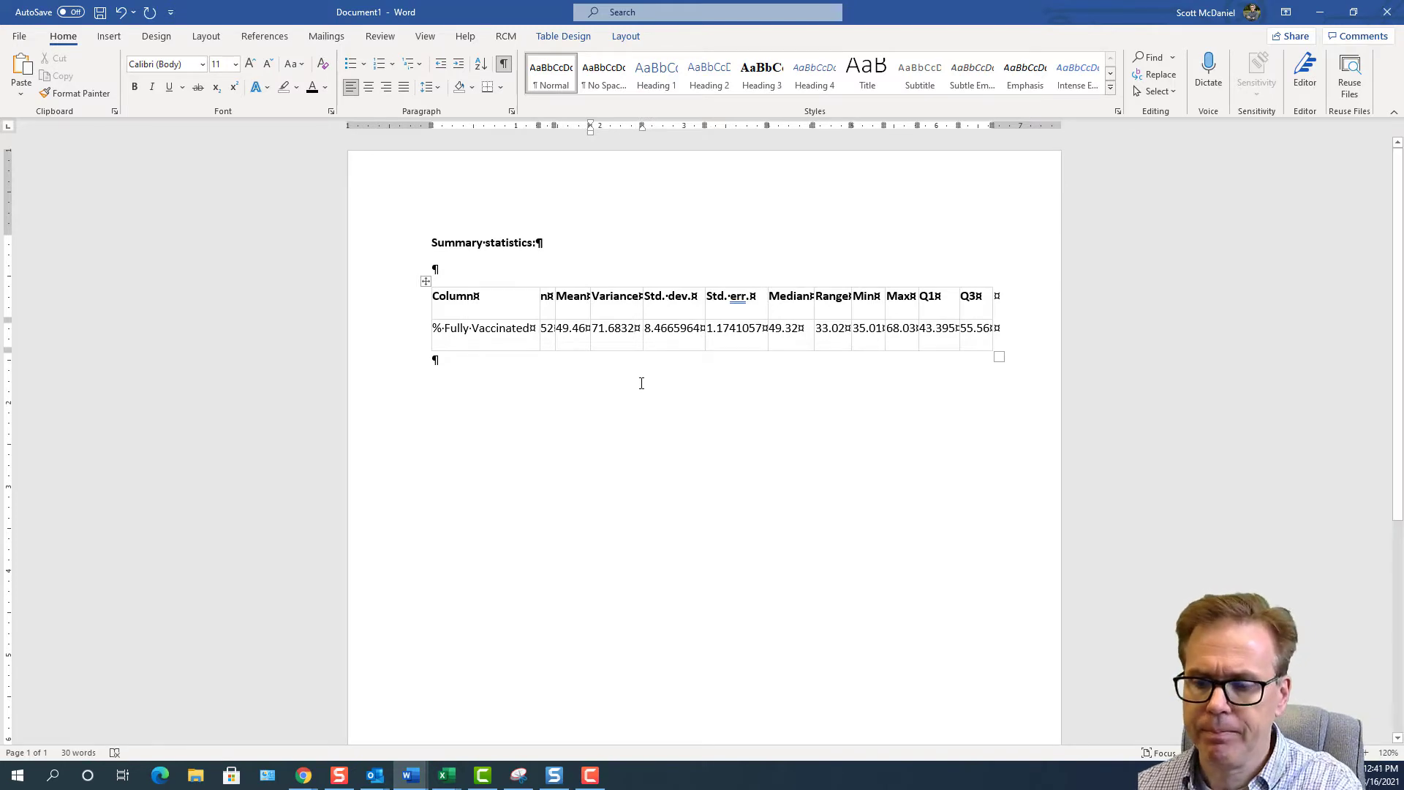
pyautogui.press('BackSpace')
pyautogui.click(693, 364)
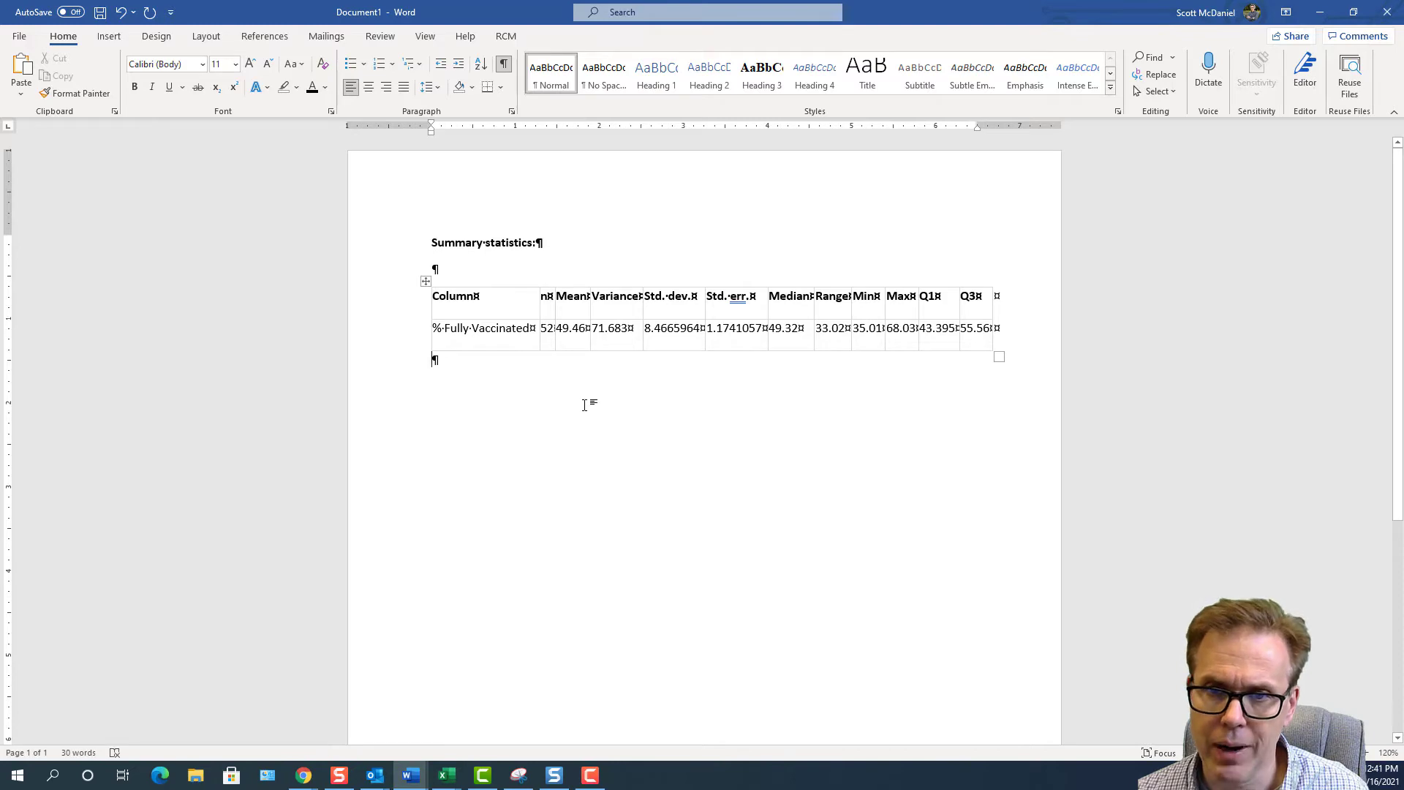
# - Switch back to StatCrunch and open the Windows Snipping Tool
pyautogui.hotkey('alt', 'Tab')
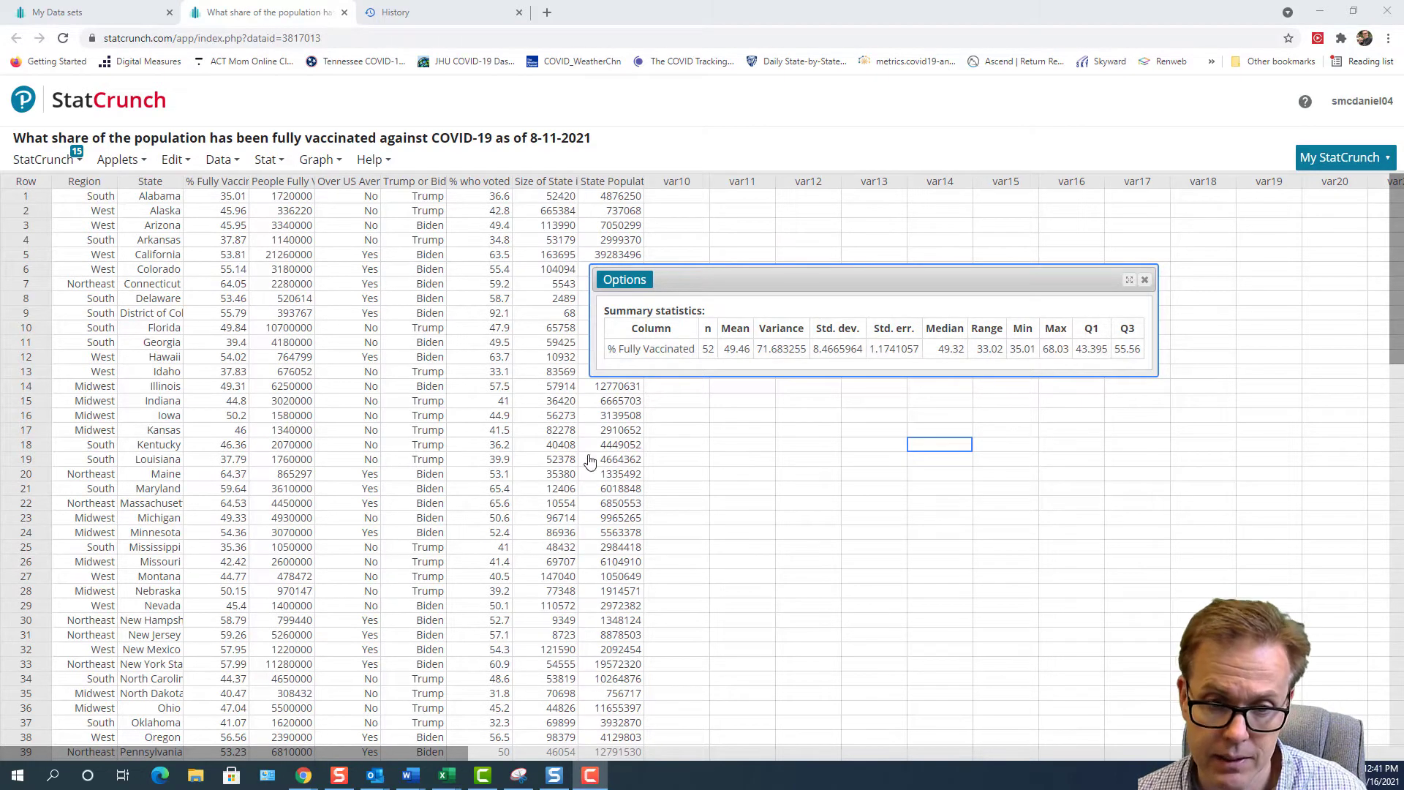
pyautogui.click(47, 780)
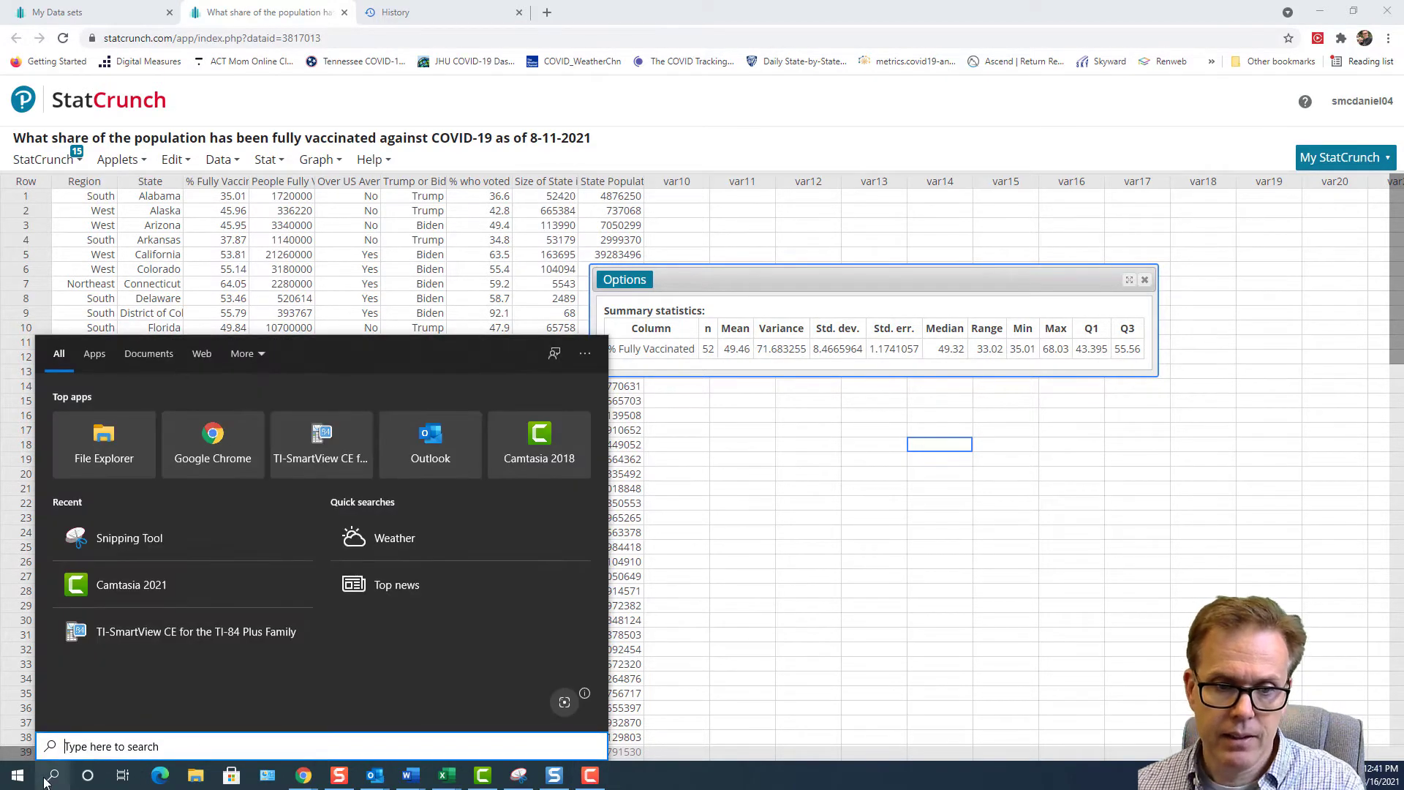
pyautogui.write('snipp')
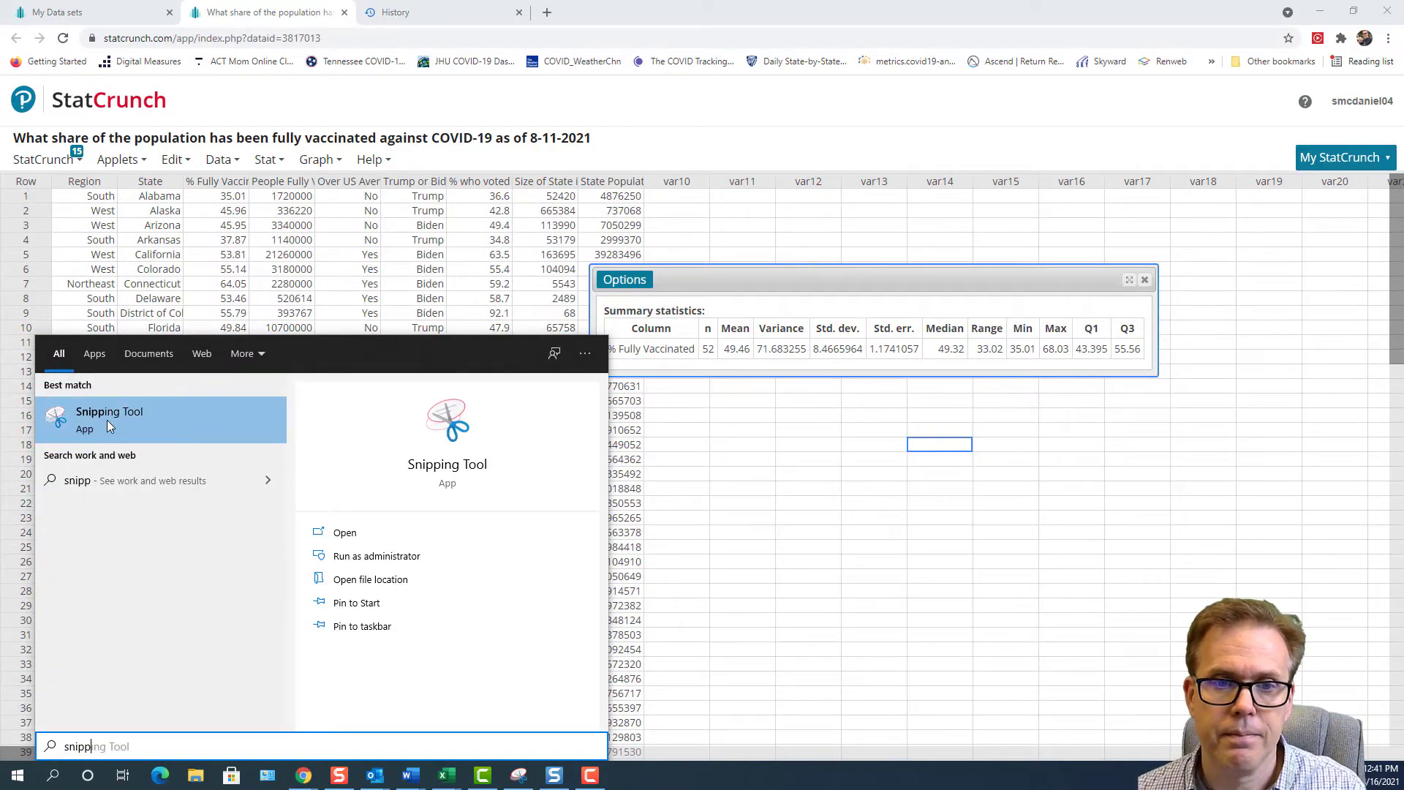
pyautogui.click(107, 420)
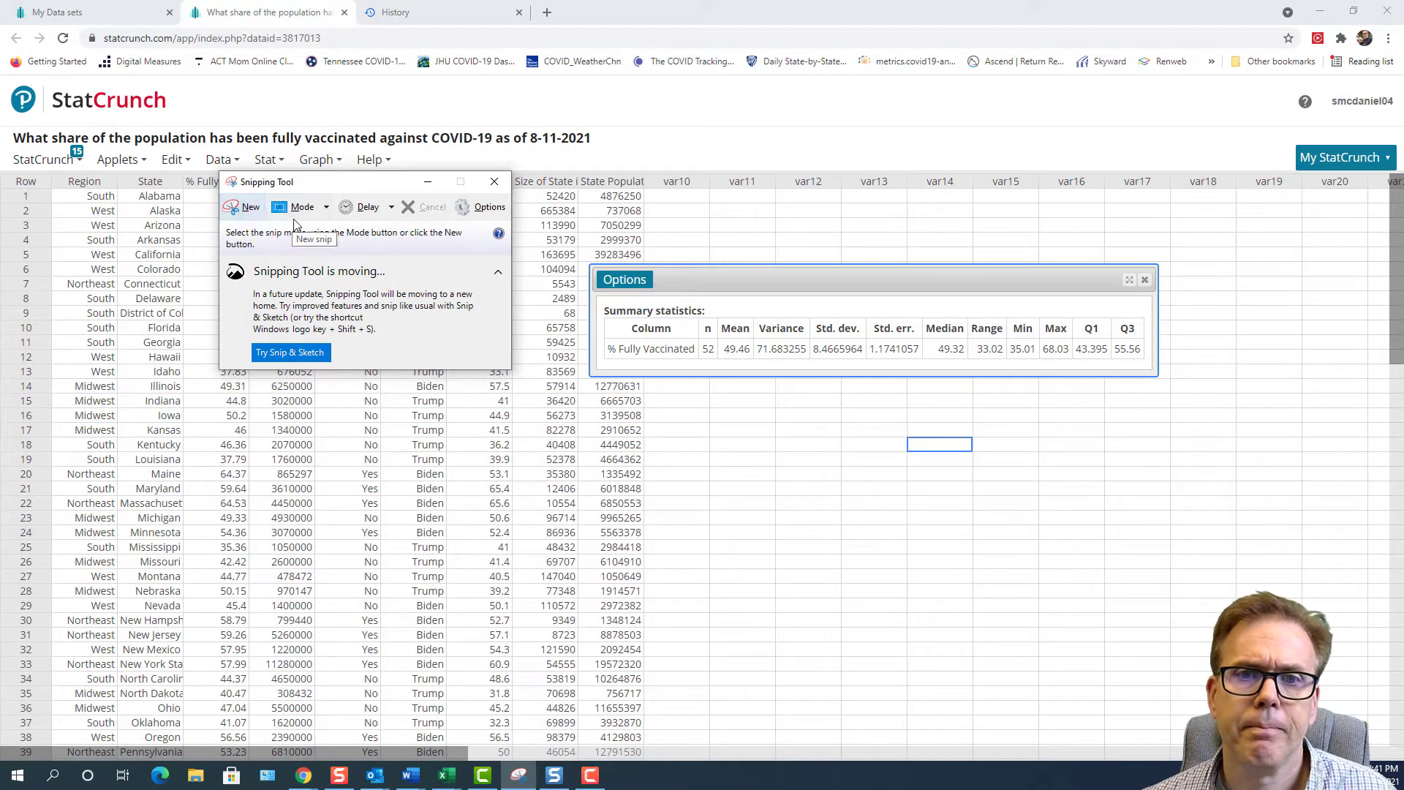
# - Capture a rectangular snip around the summary statistics output
pyautogui.click(317, 209)
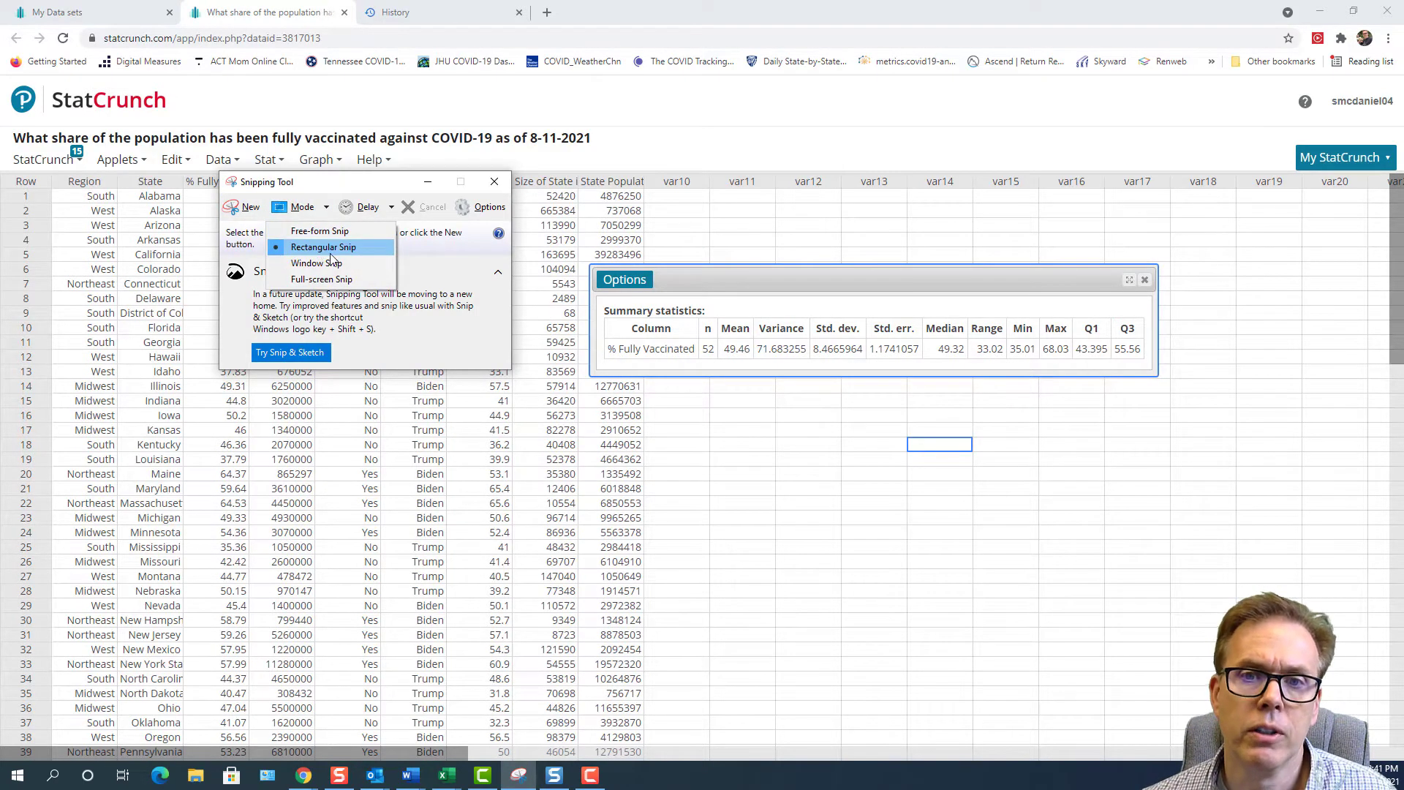
pyautogui.click(246, 211)
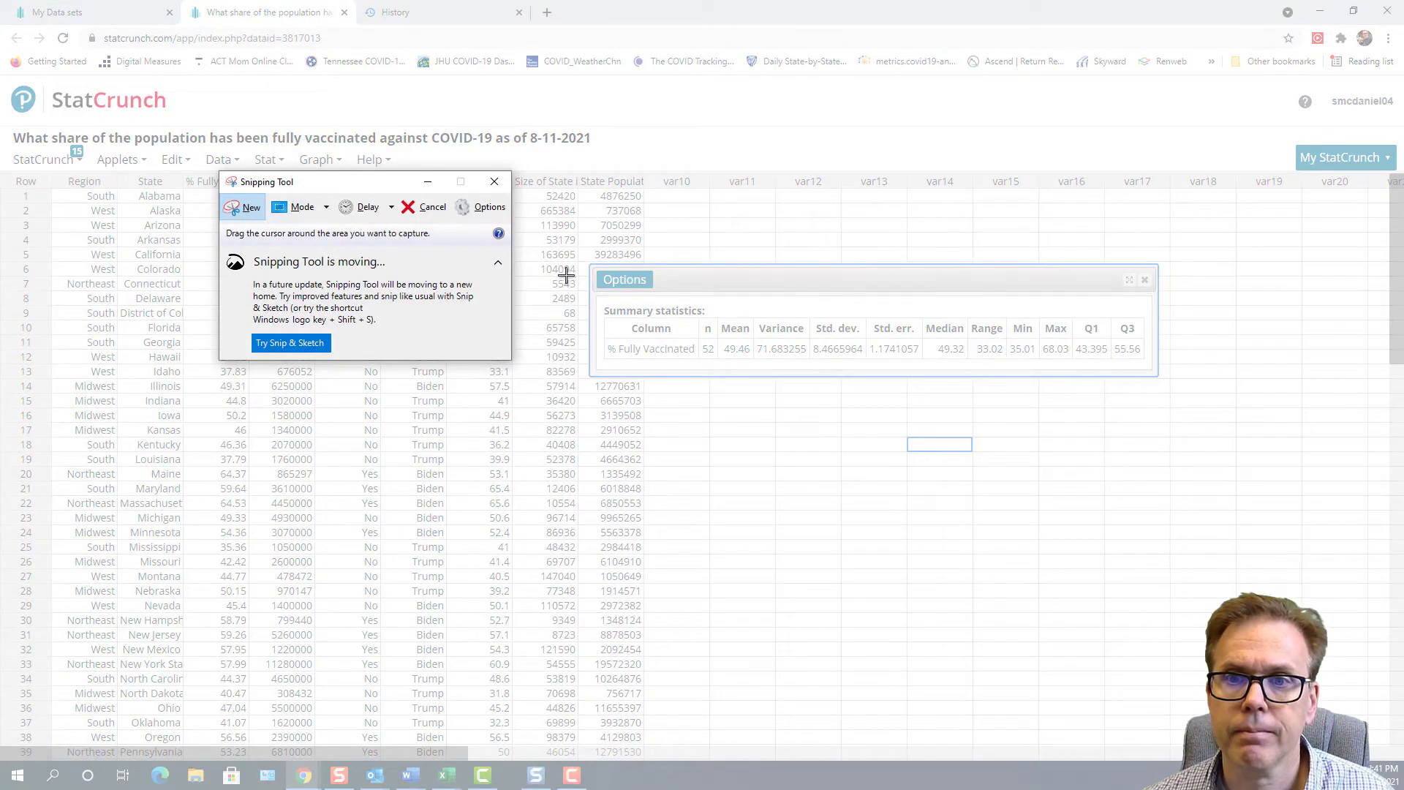
pyautogui.moveTo(597, 293); pyautogui.dragTo(1149, 368)
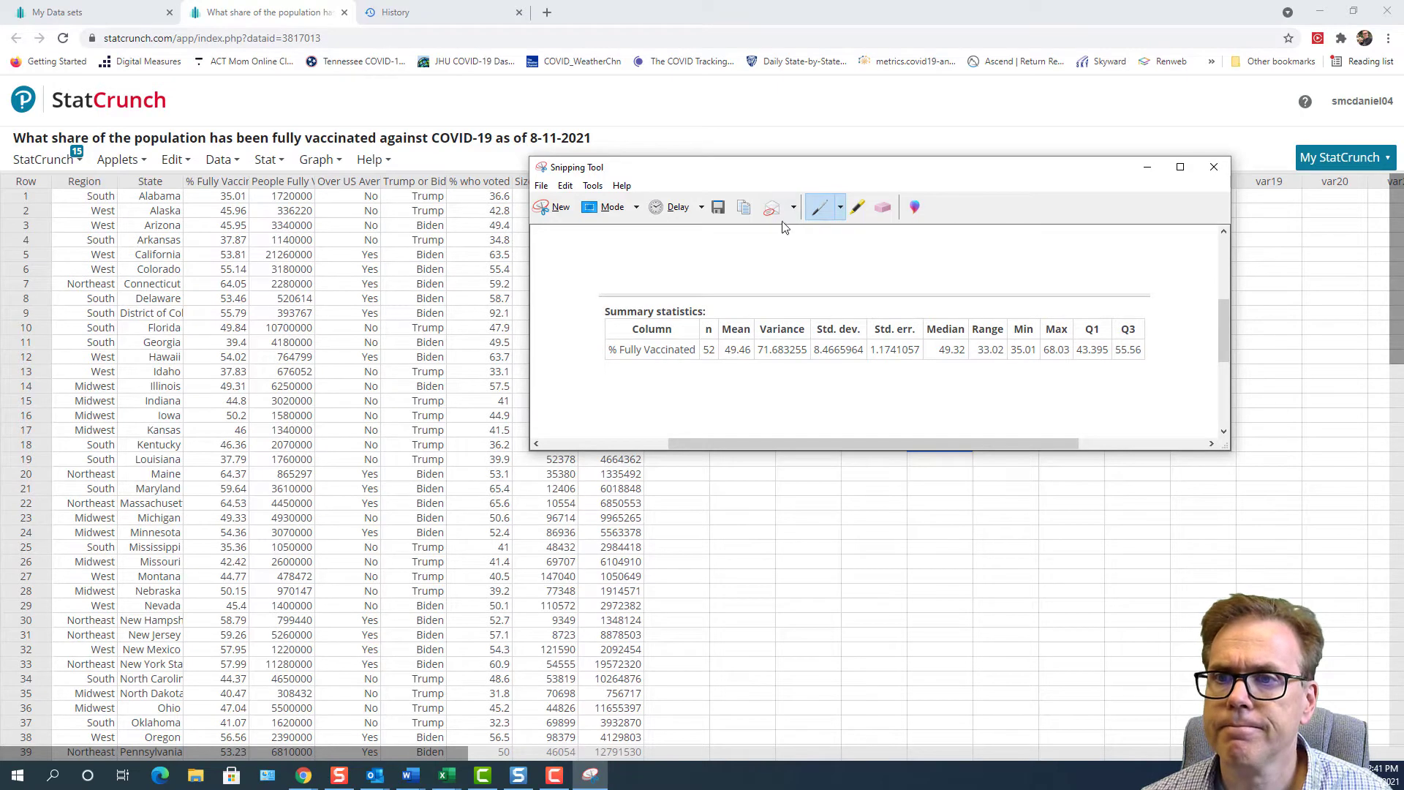
# - Copy the snip and paste it as a picture below the table in the Word document
pyautogui.click(1034, 140)
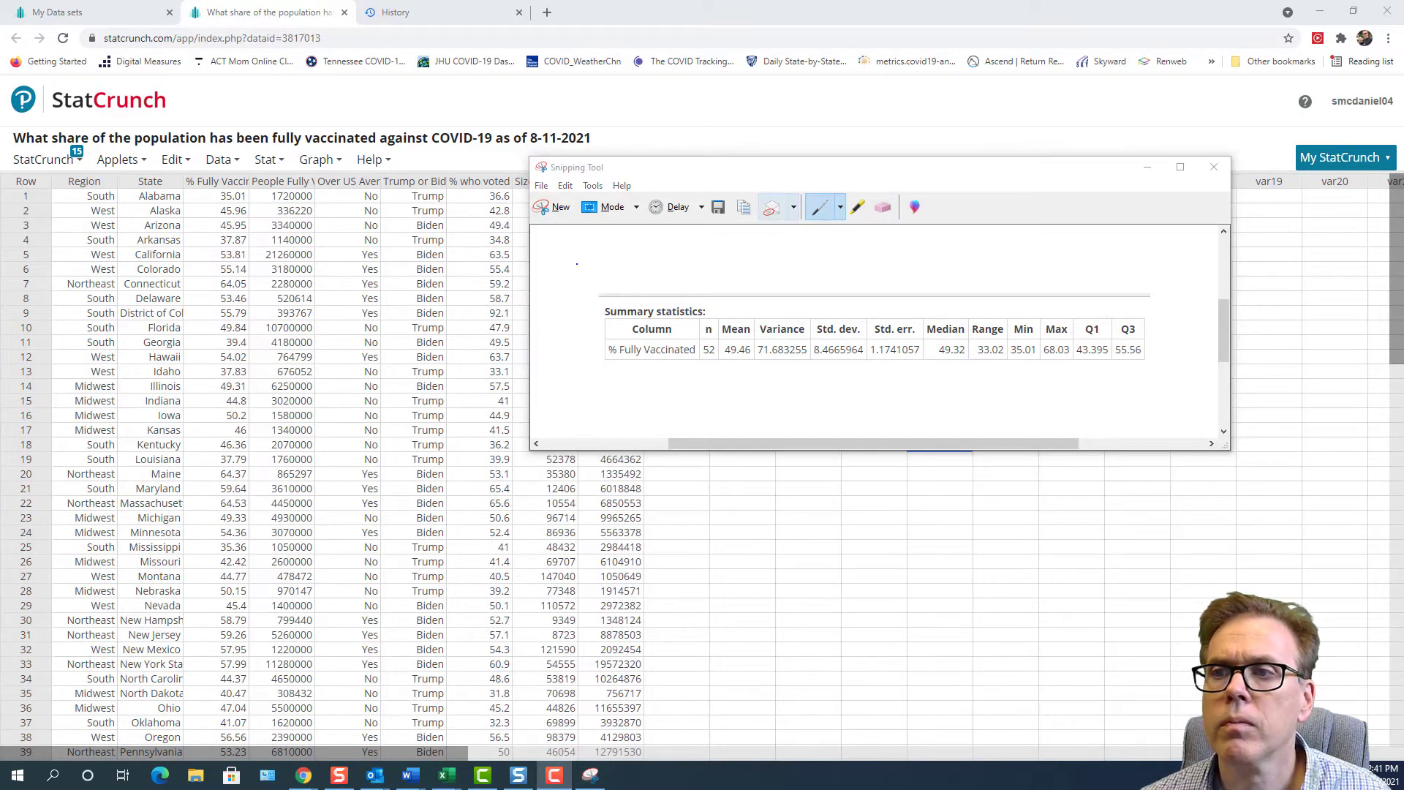
pyautogui.click(567, 185)
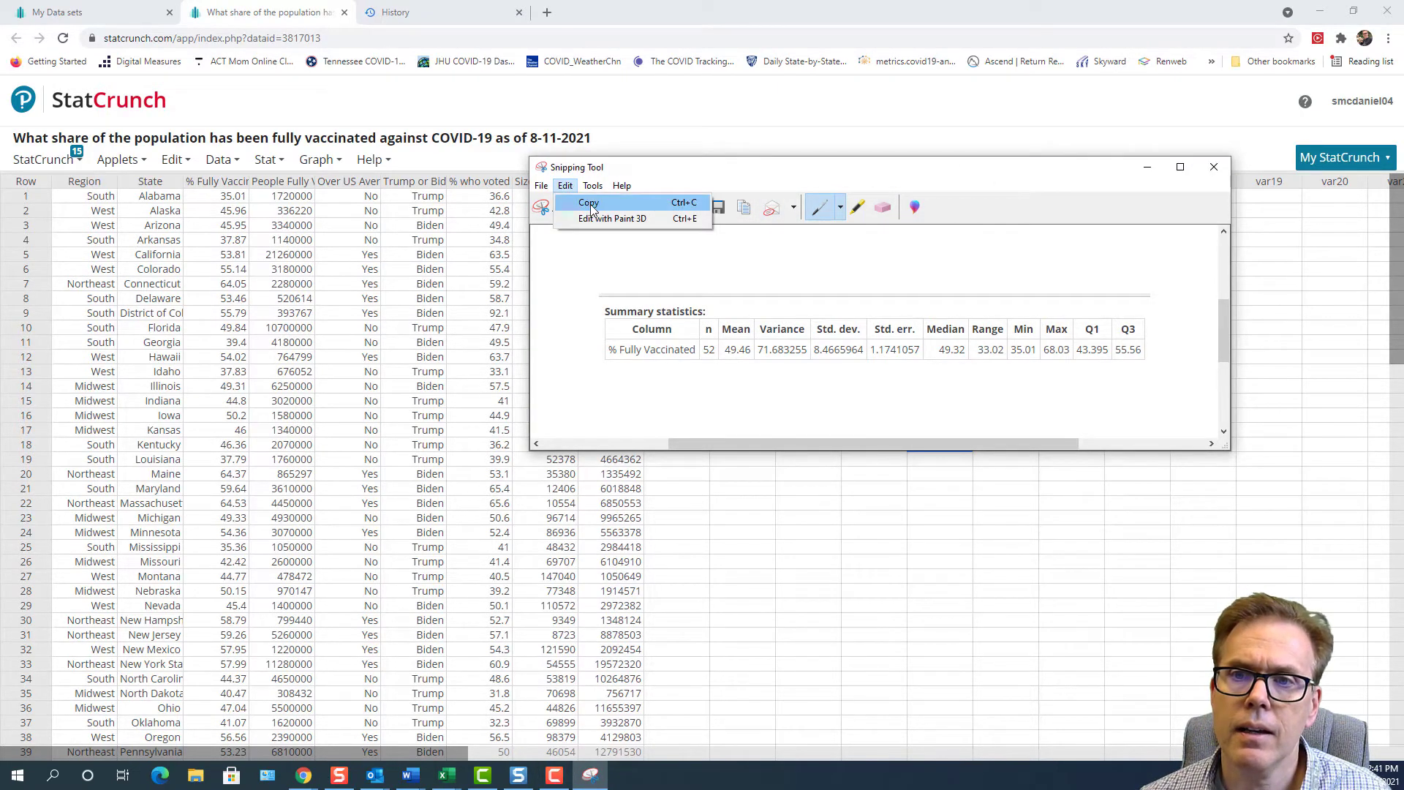
pyautogui.click(593, 207)
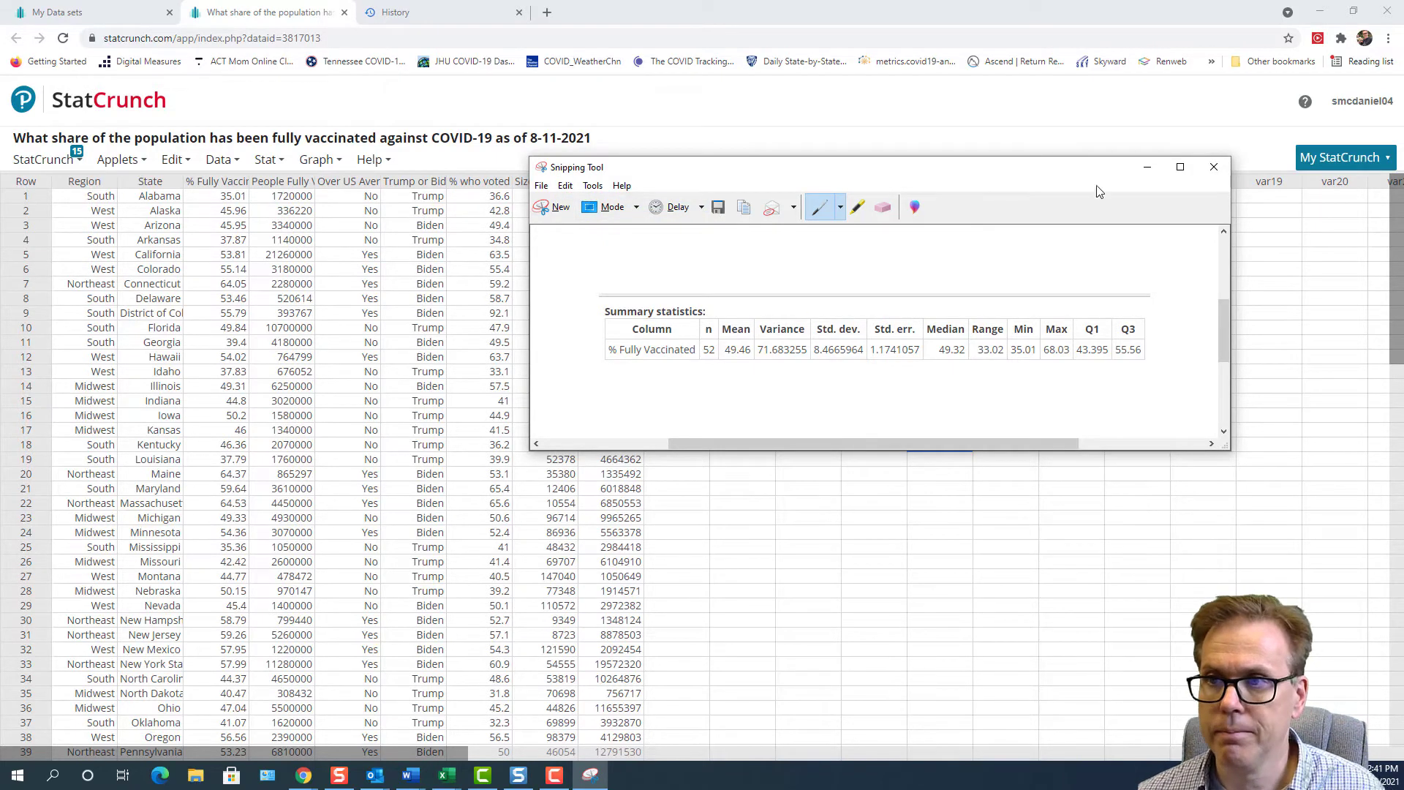
pyautogui.click(1033, 142)
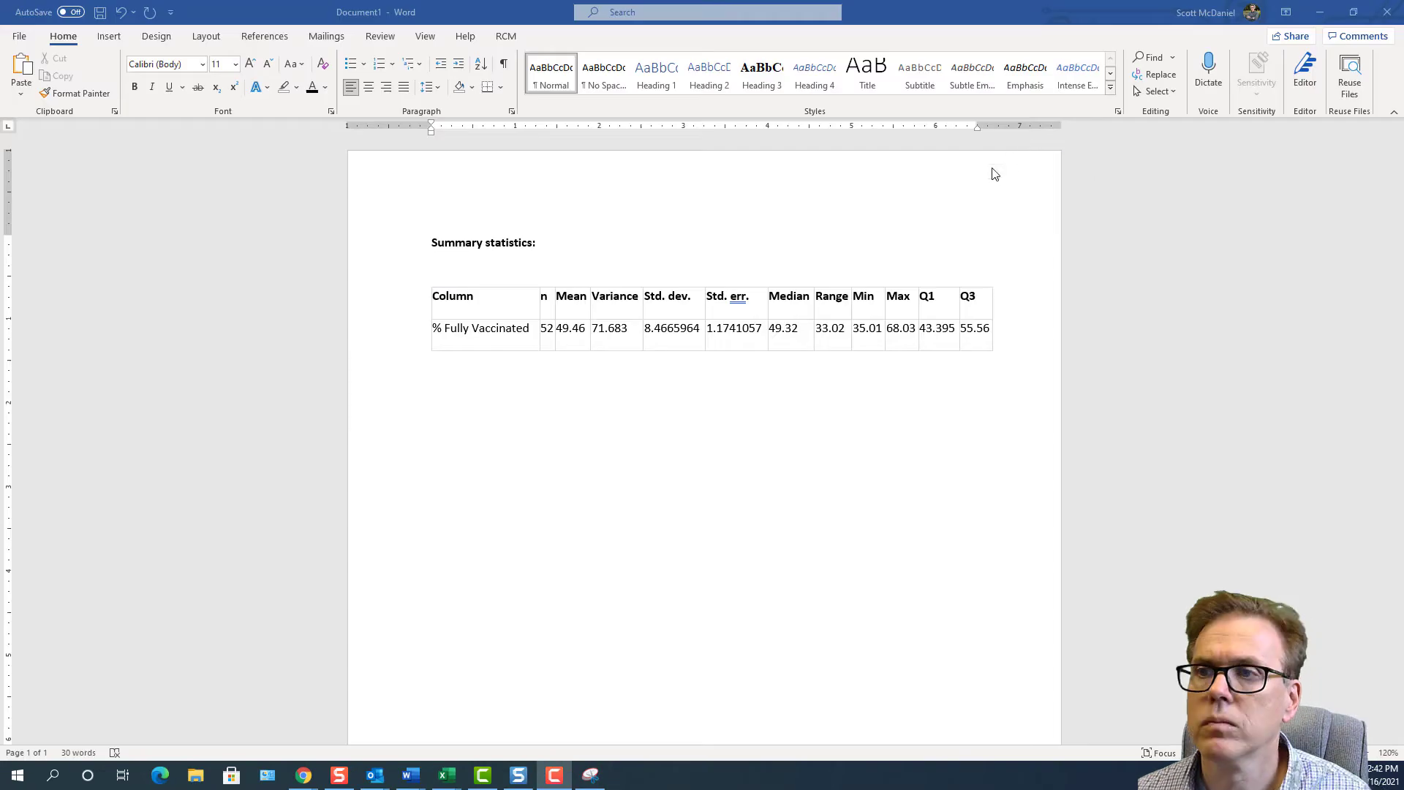
pyautogui.click(444, 416)
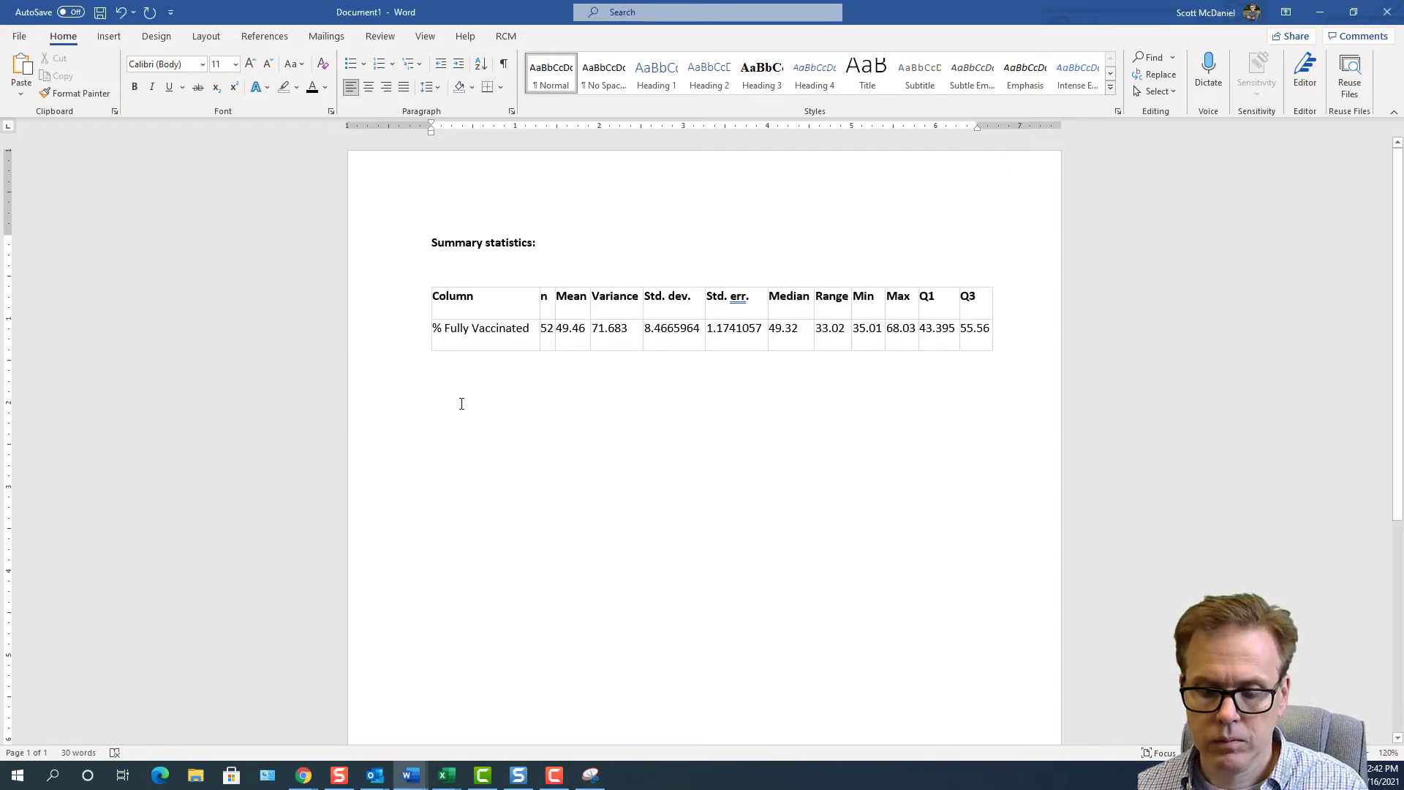
pyautogui.hotkey('ctrl', 'v')
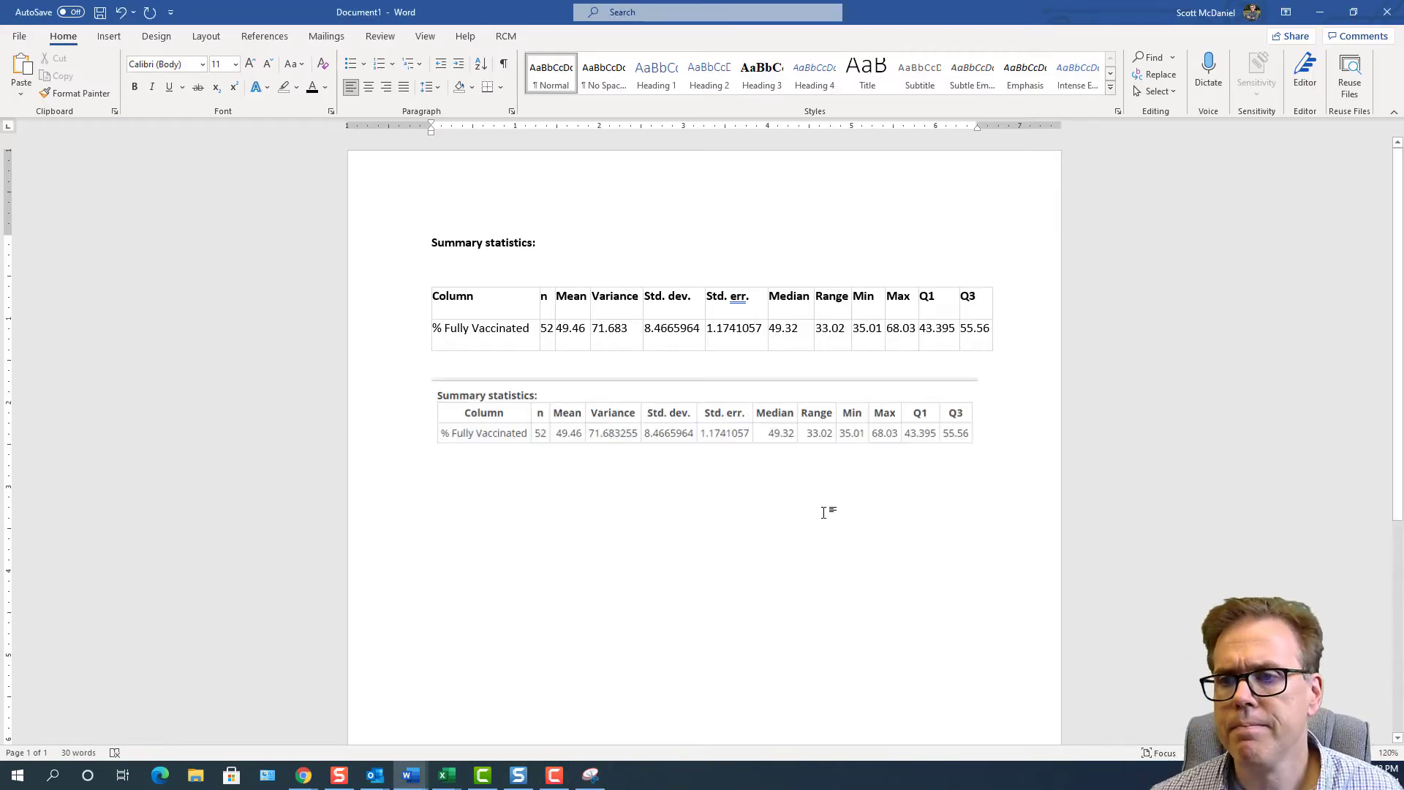
# - Crop the grey line off the upper edge of the pasted picture, leaving it about 0.81" high
pyautogui.click(809, 421)
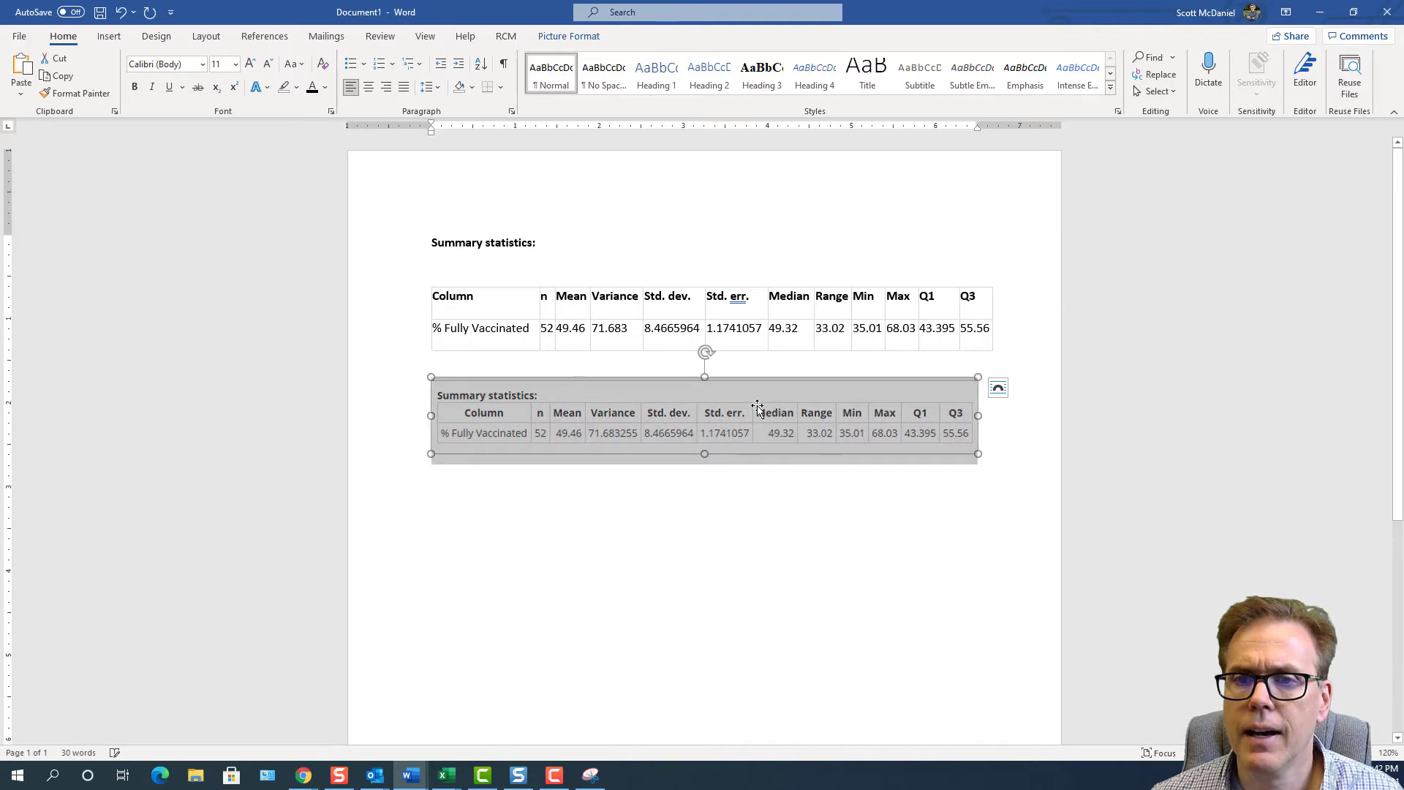
pyautogui.click(984, 400)
pyautogui.click(917, 414)
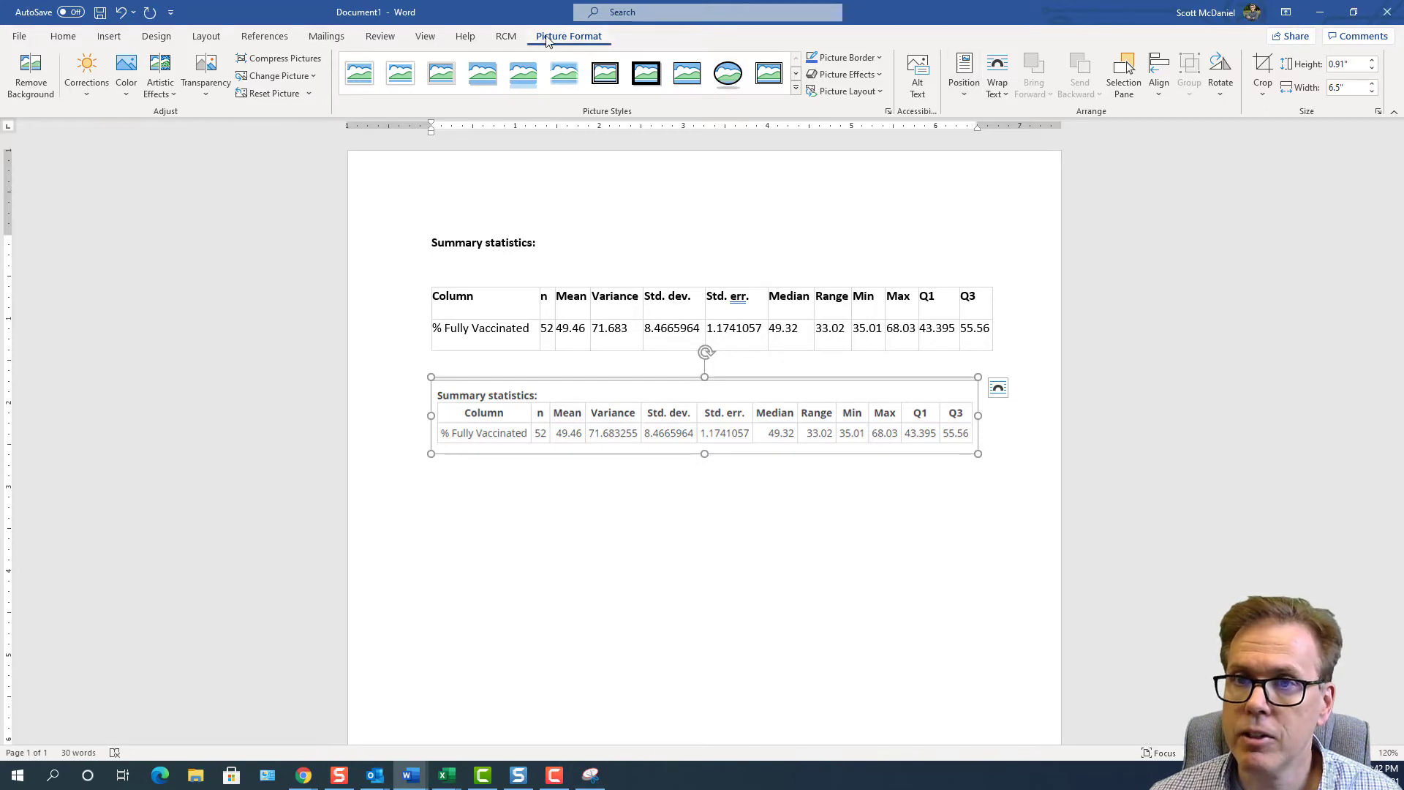
pyautogui.click(1264, 68)
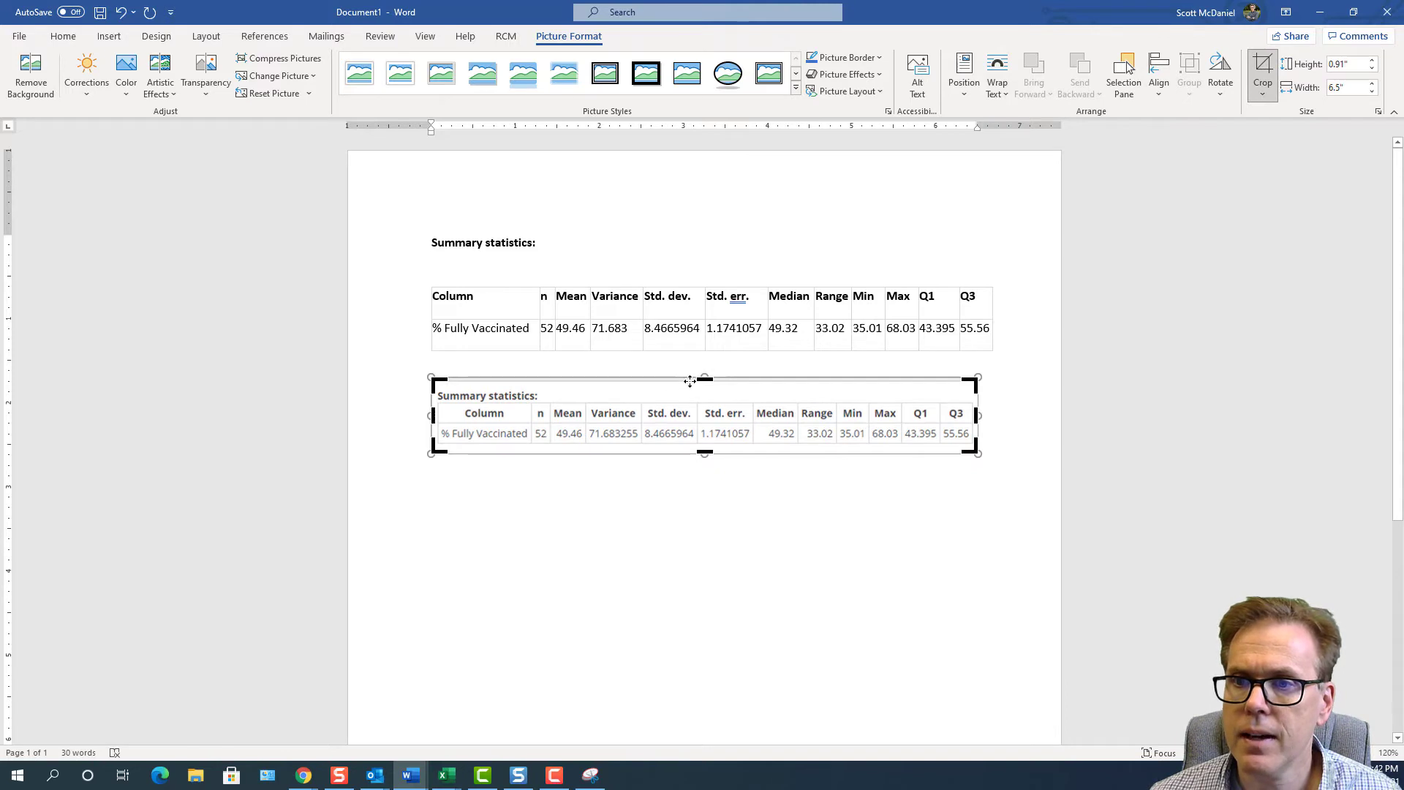
pyautogui.moveTo(704, 379); pyautogui.dragTo(704, 386)
pyautogui.click(715, 517)
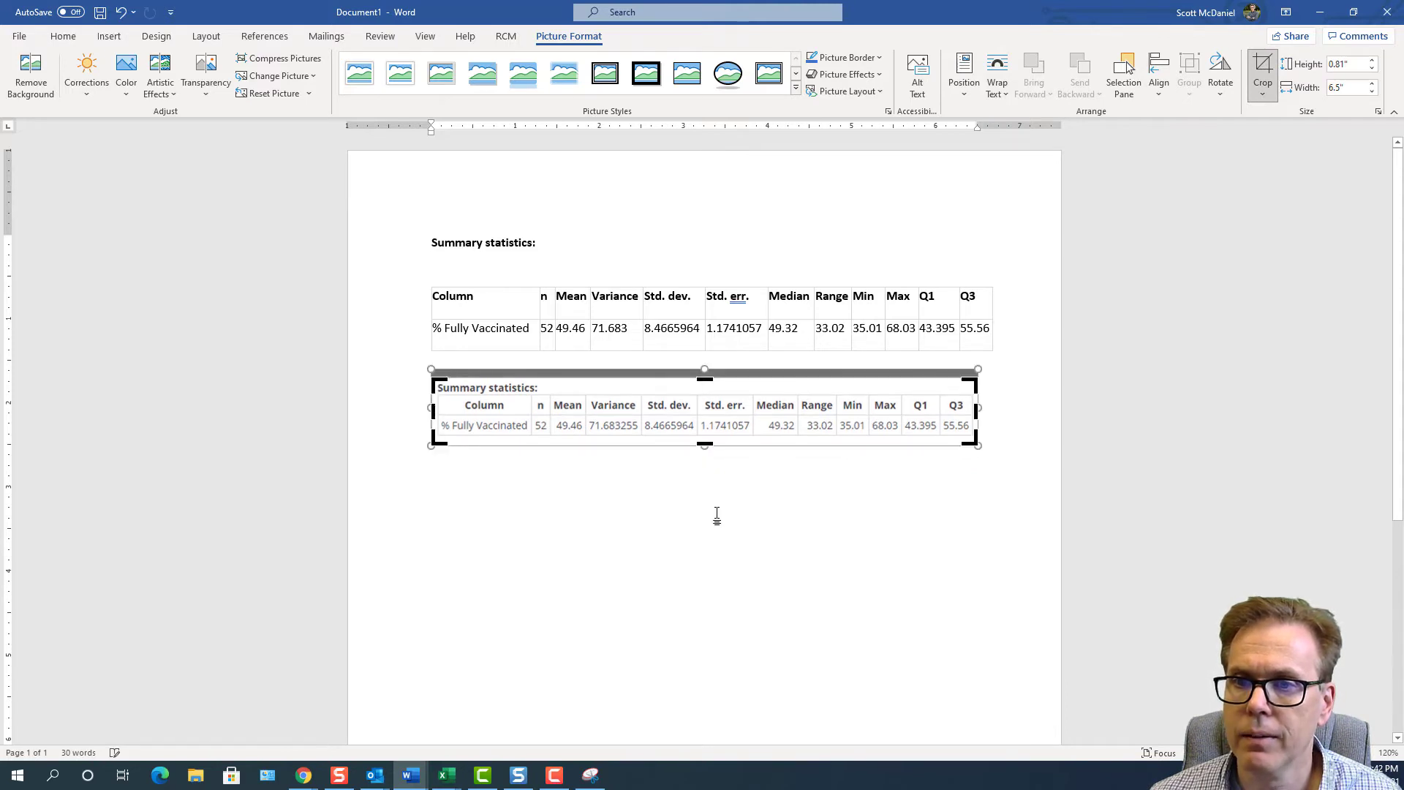
pyautogui.click(988, 435)
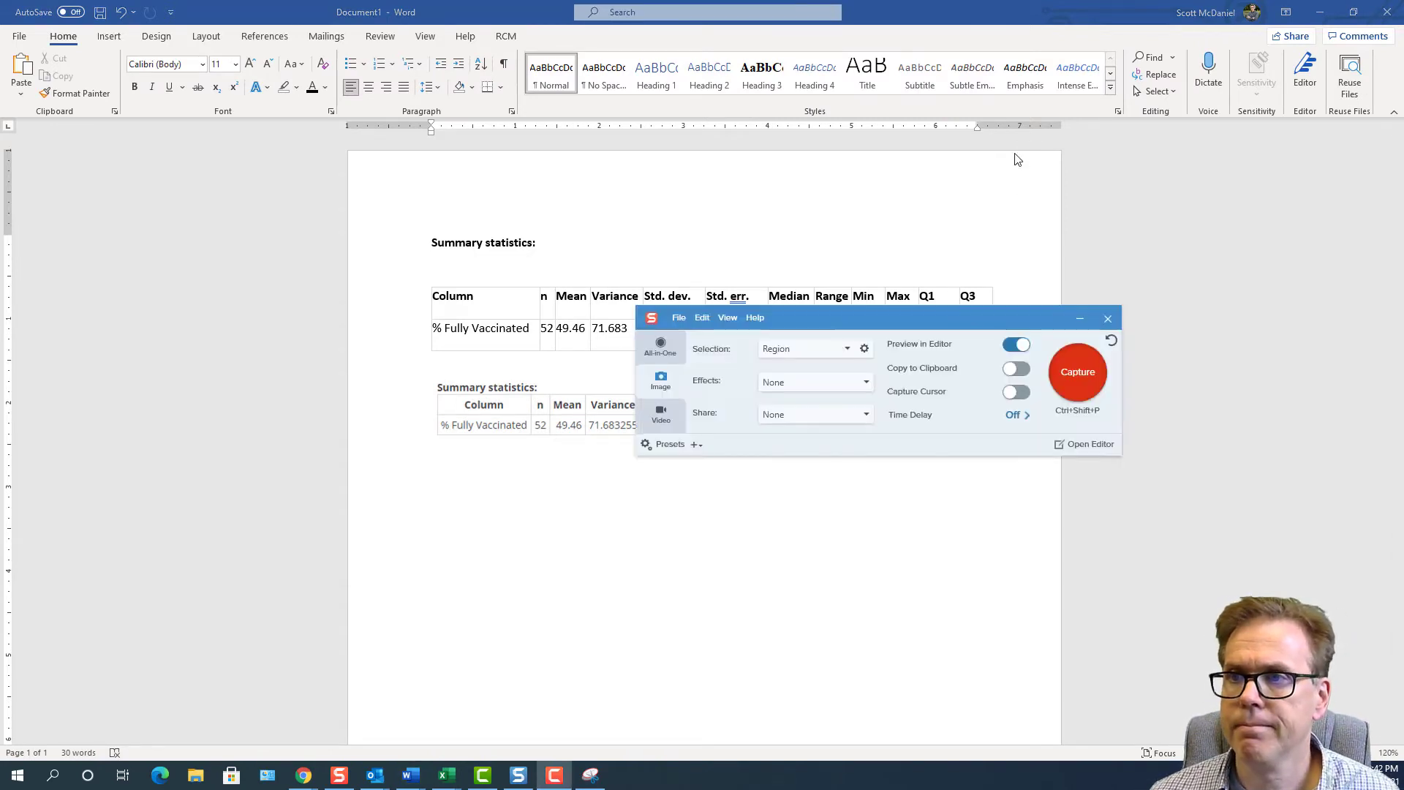
# - Capture the region around the pasted summary statistics picture with Snagit
pyautogui.moveTo(951, 322); pyautogui.dragTo(950, 199)
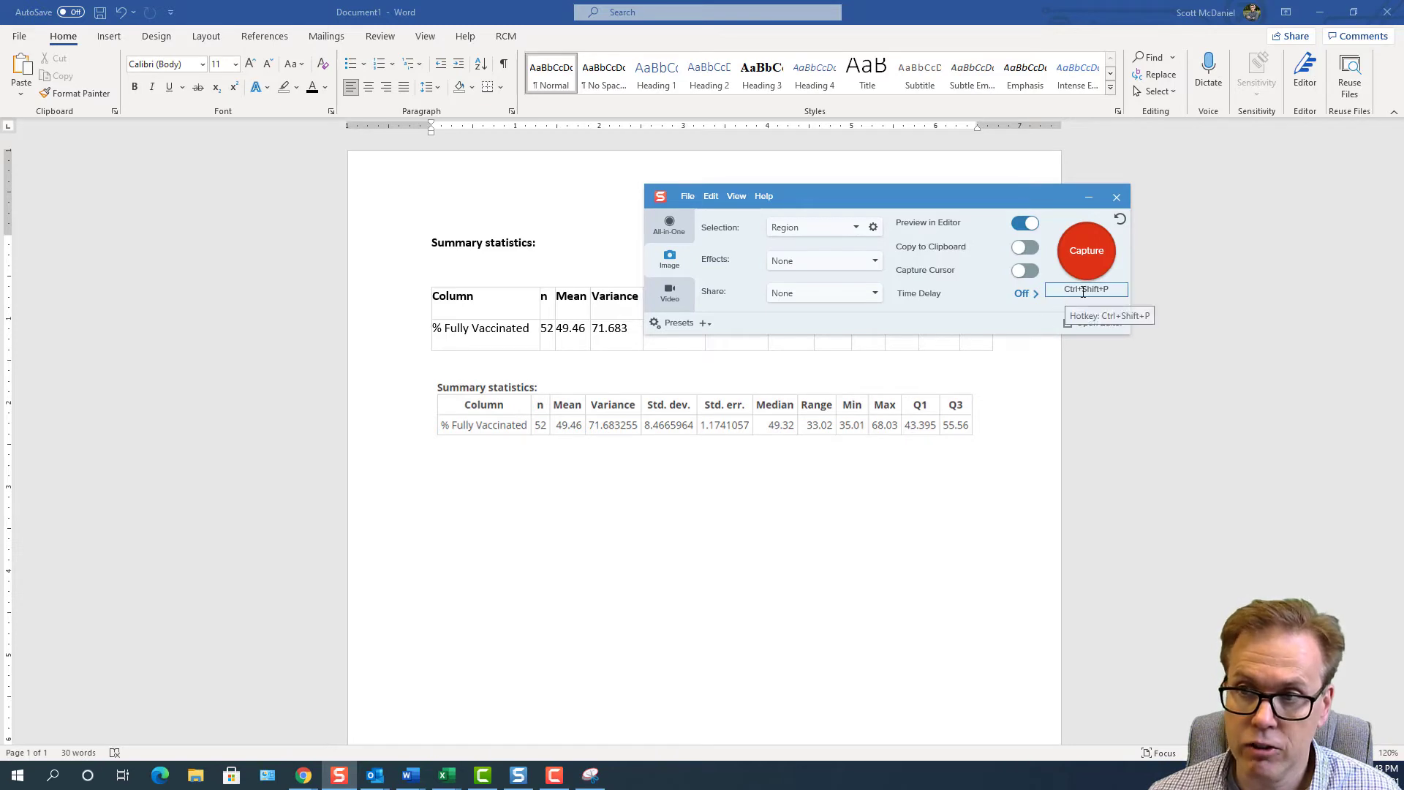
pyautogui.click(1074, 242)
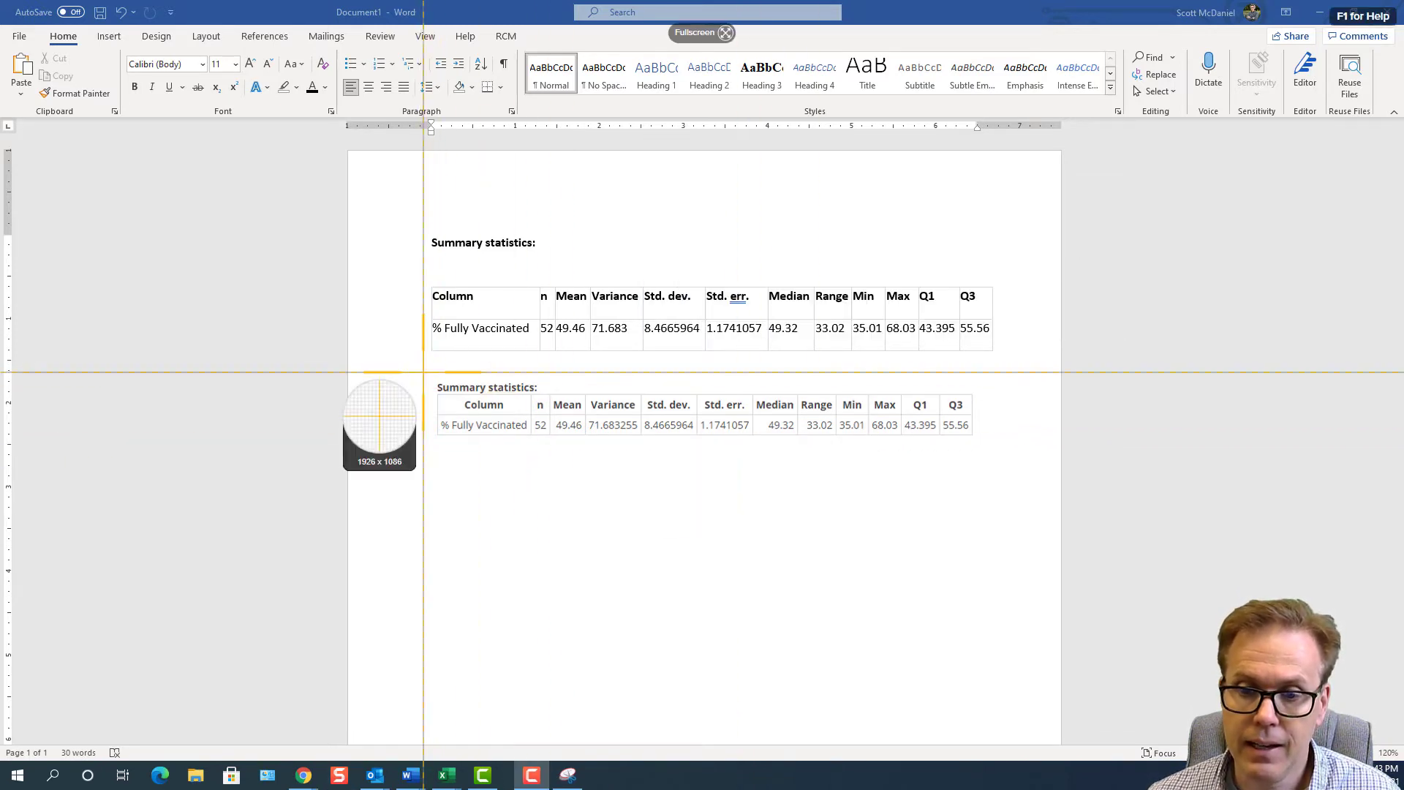
pyautogui.moveTo(424, 372); pyautogui.dragTo(997, 459)
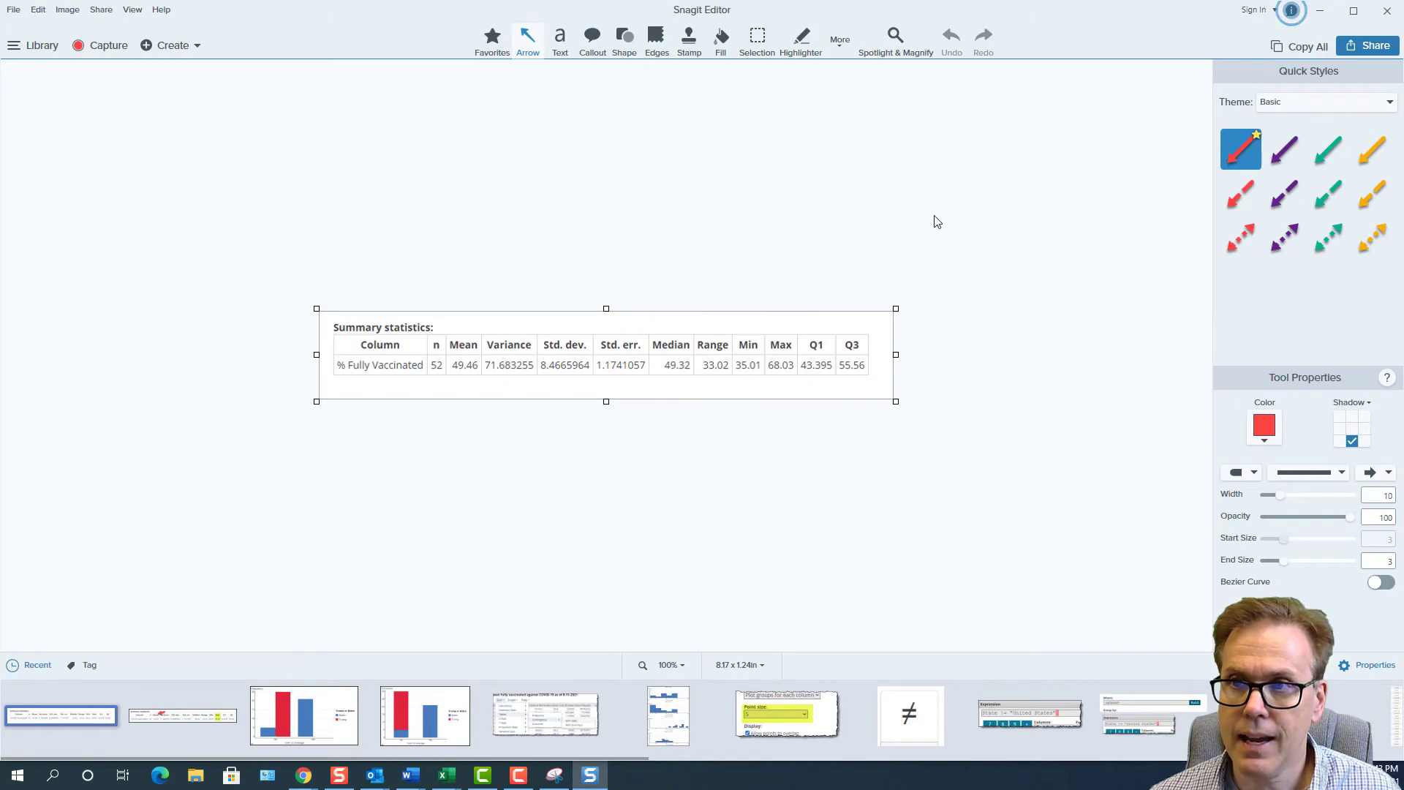
# - Highlight the Q1 heading and value in yellow and draw a red arrow pointing to the Variance column
pyautogui.click(801, 40)
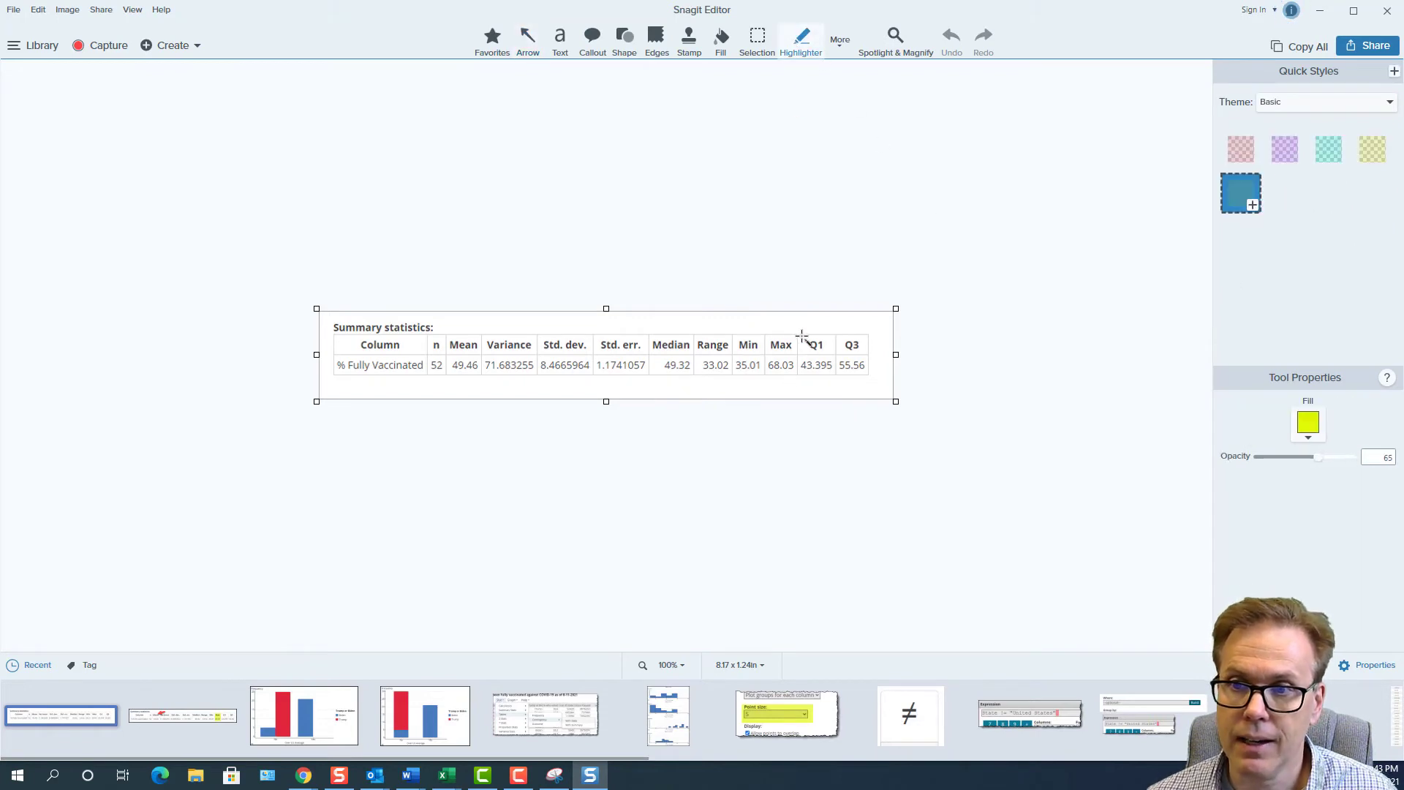
pyautogui.moveTo(802, 336); pyautogui.dragTo(835, 372)
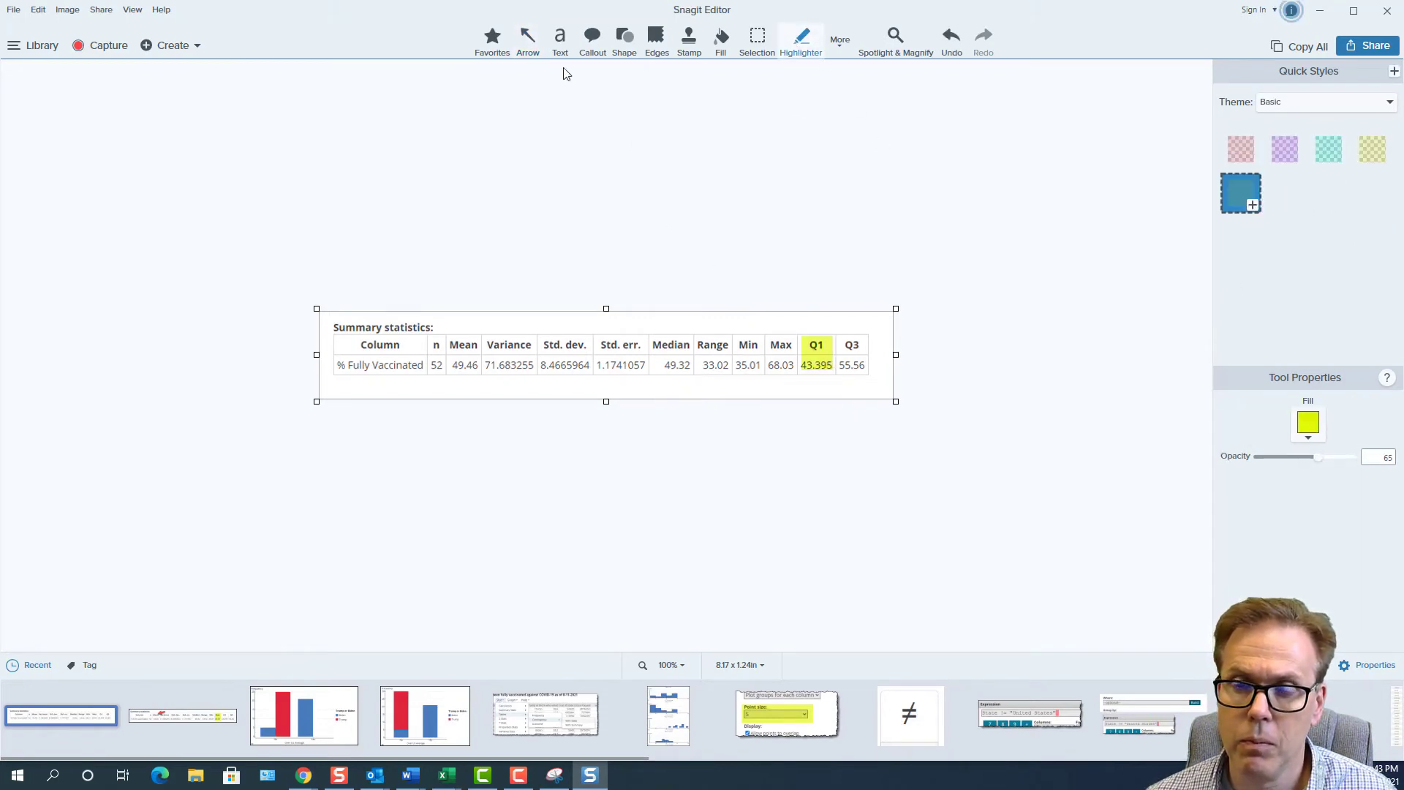
pyautogui.click(529, 41)
pyautogui.moveTo(561, 330); pyautogui.dragTo(519, 347)
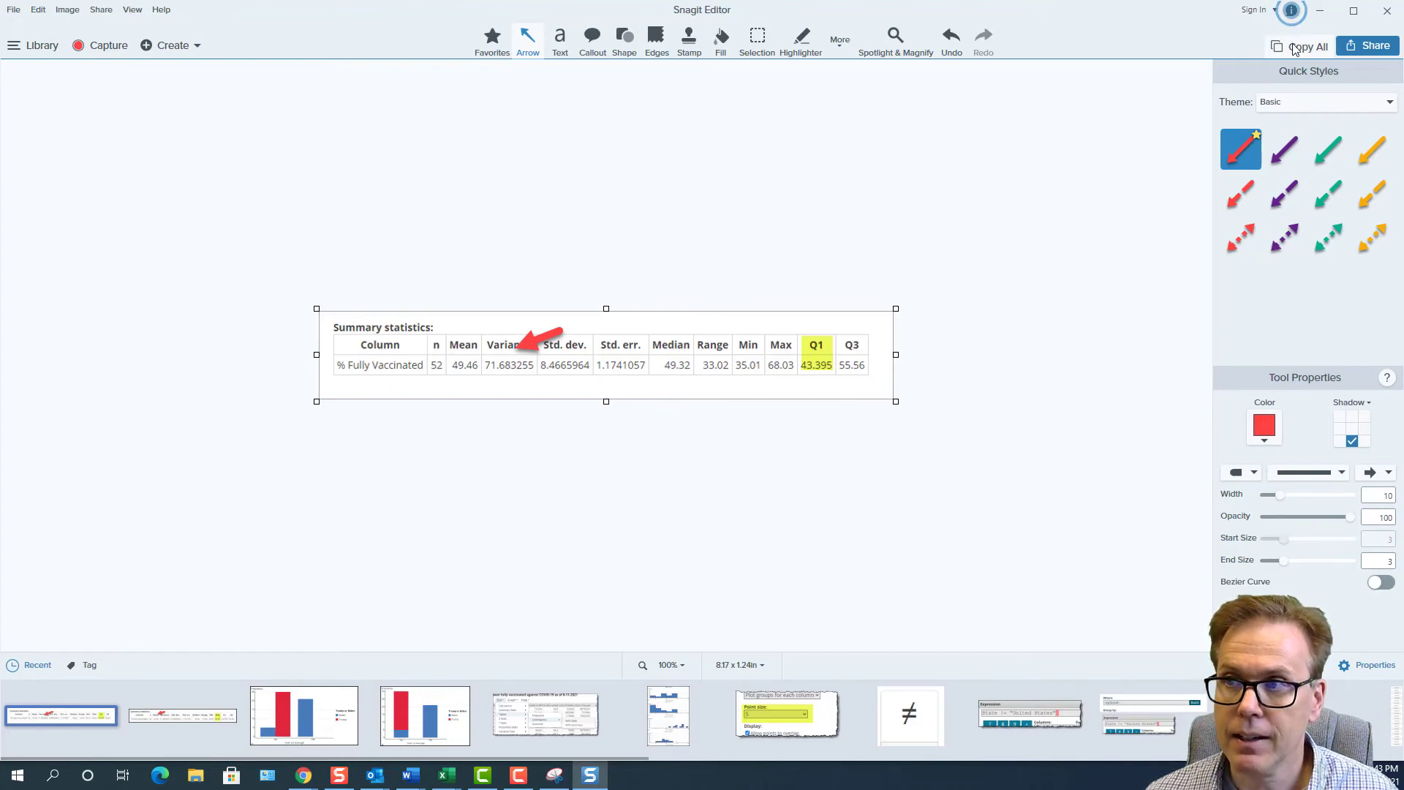
pyautogui.click(1299, 665)
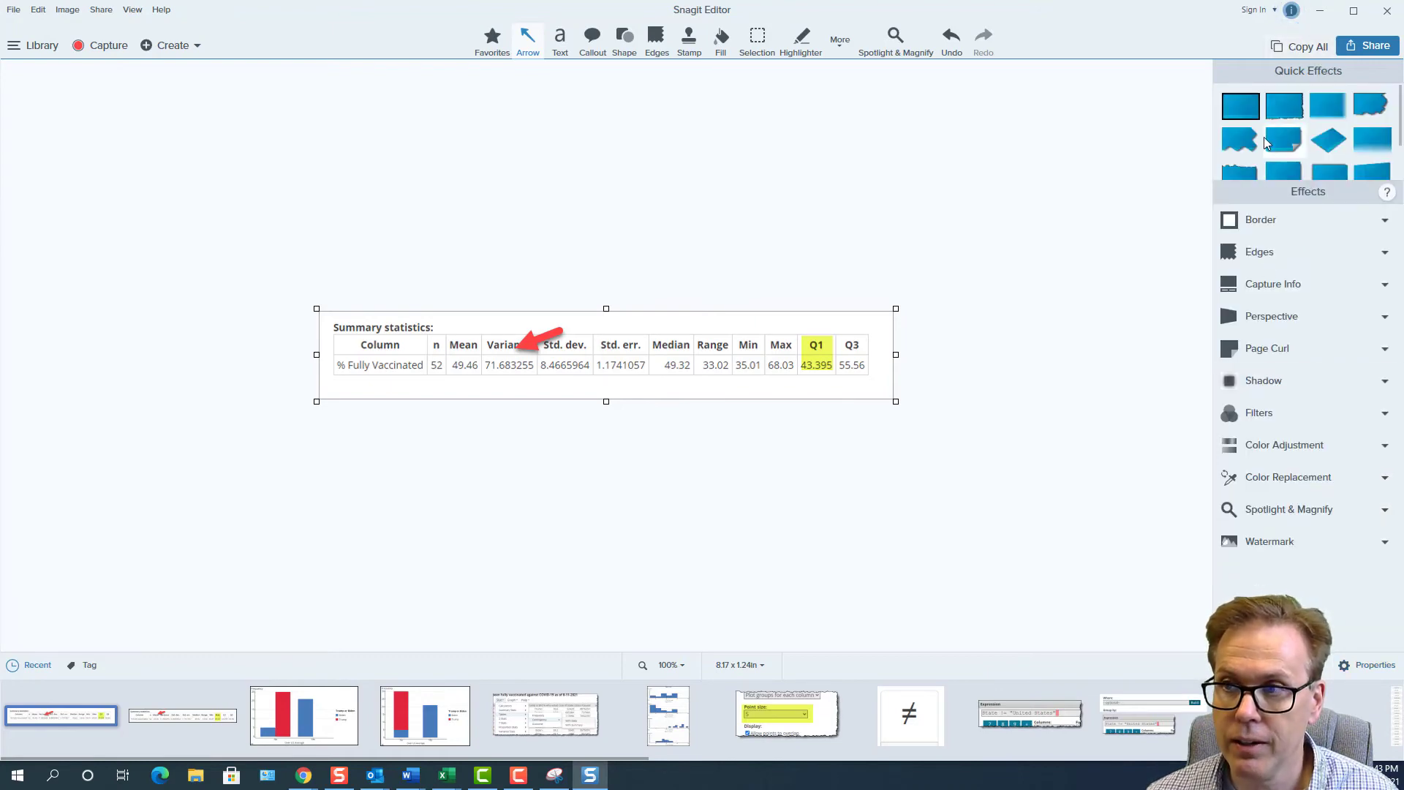
pyautogui.click(1246, 114)
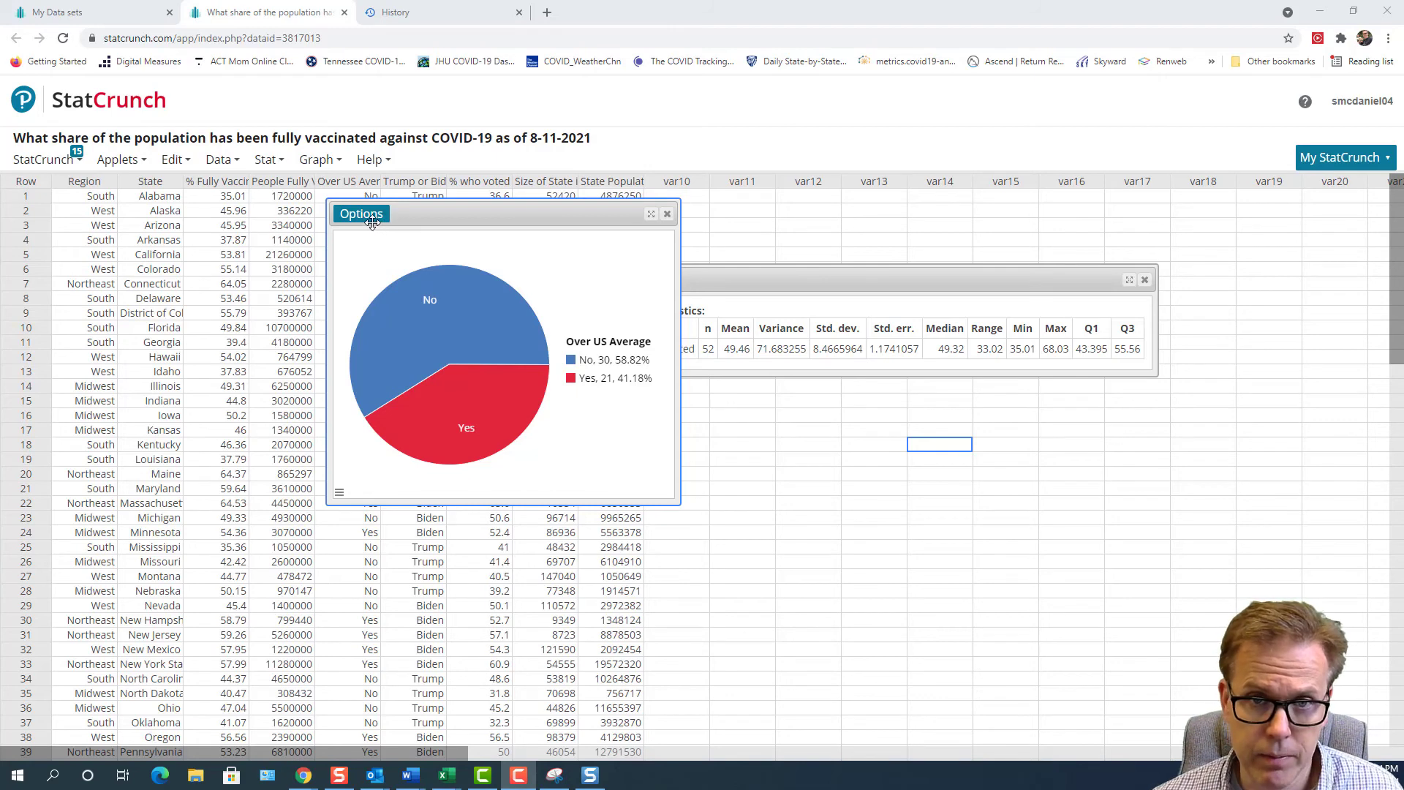
# - Switch to StatCrunch and copy the Over US Average pie chart as an image through the graph's copy option
pyautogui.moveTo(366, 248)
pyautogui.mouseDown()
pyautogui.moveTo(433, 312)
pyautogui.moveTo(370, 253)
pyautogui.mouseUp()
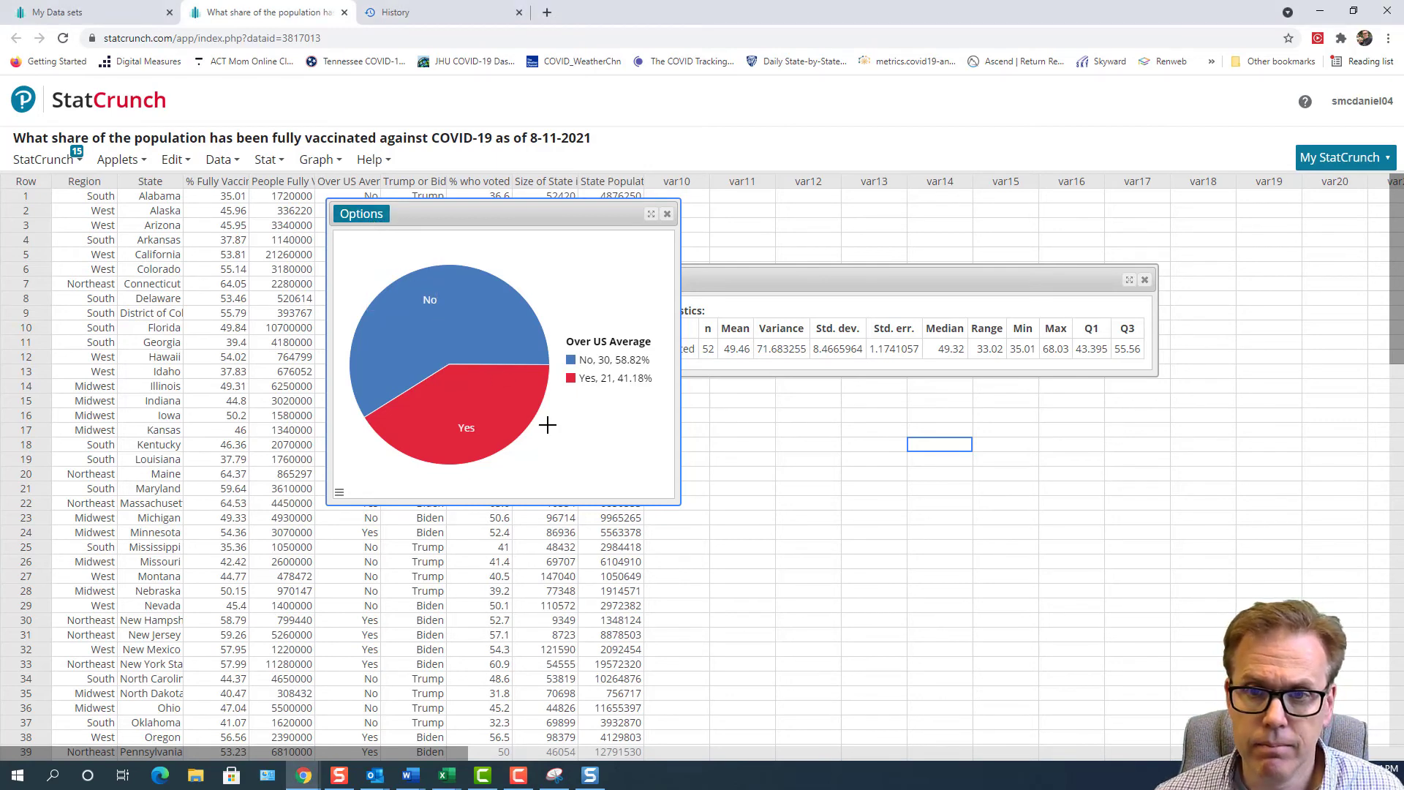
pyautogui.click(376, 221)
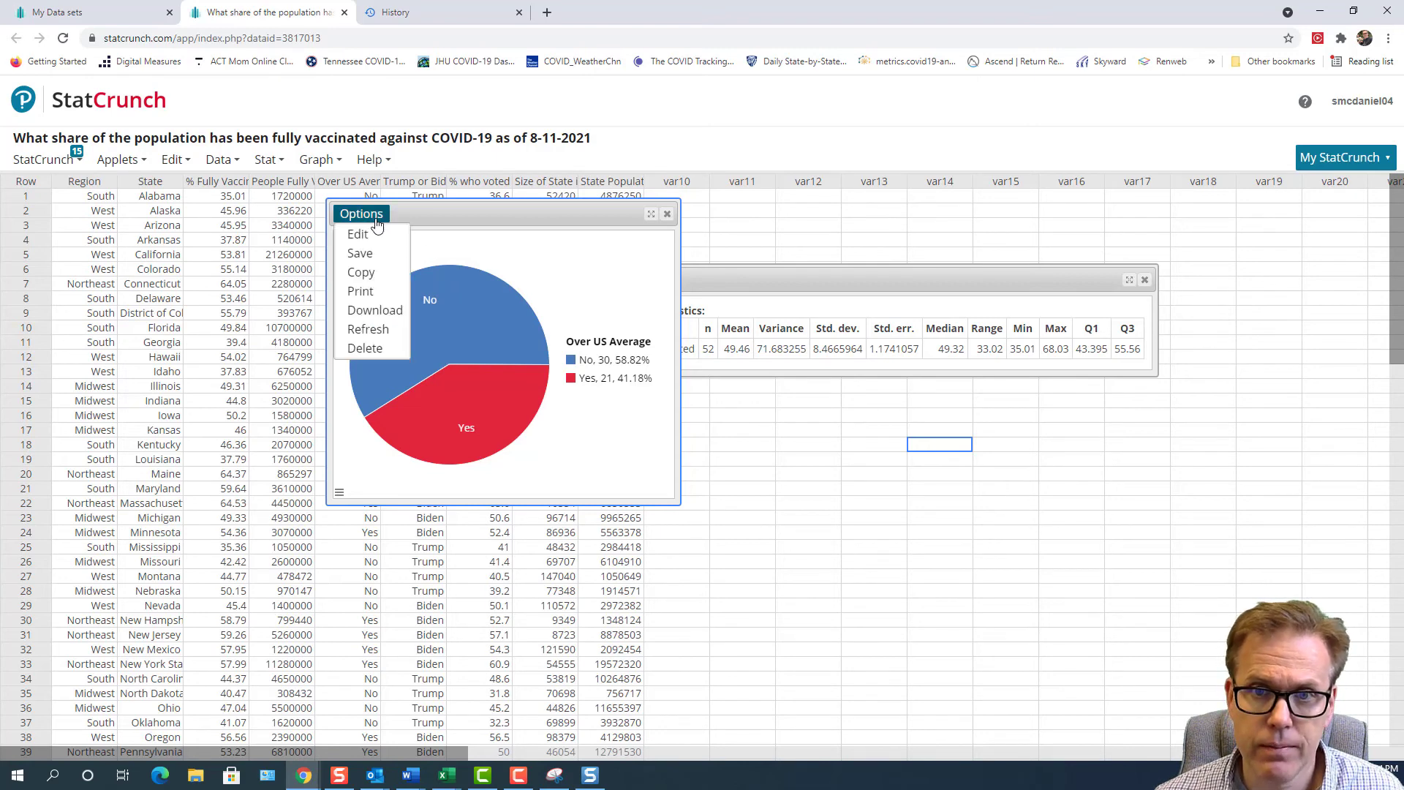
pyautogui.click(373, 277)
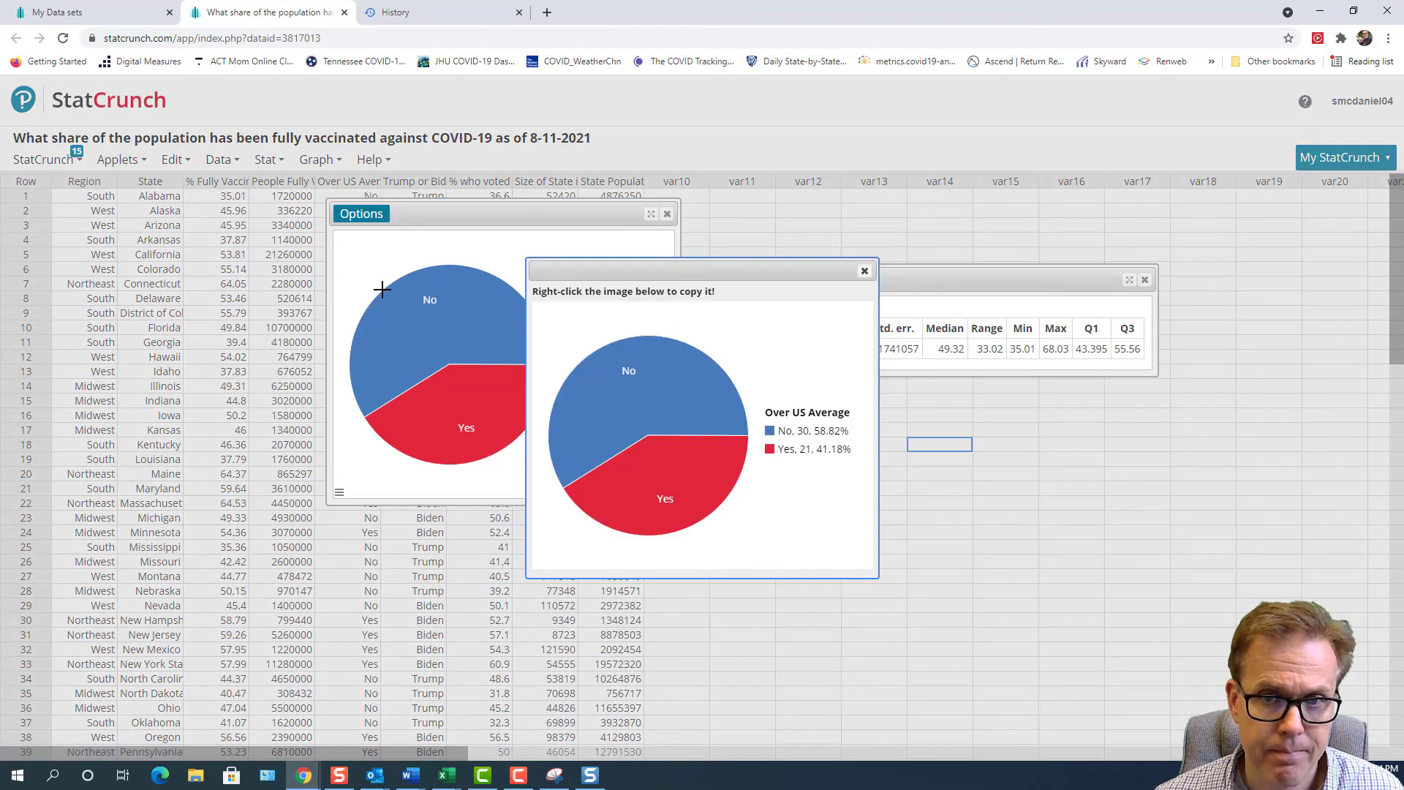
pyautogui.rightClick(686, 416)
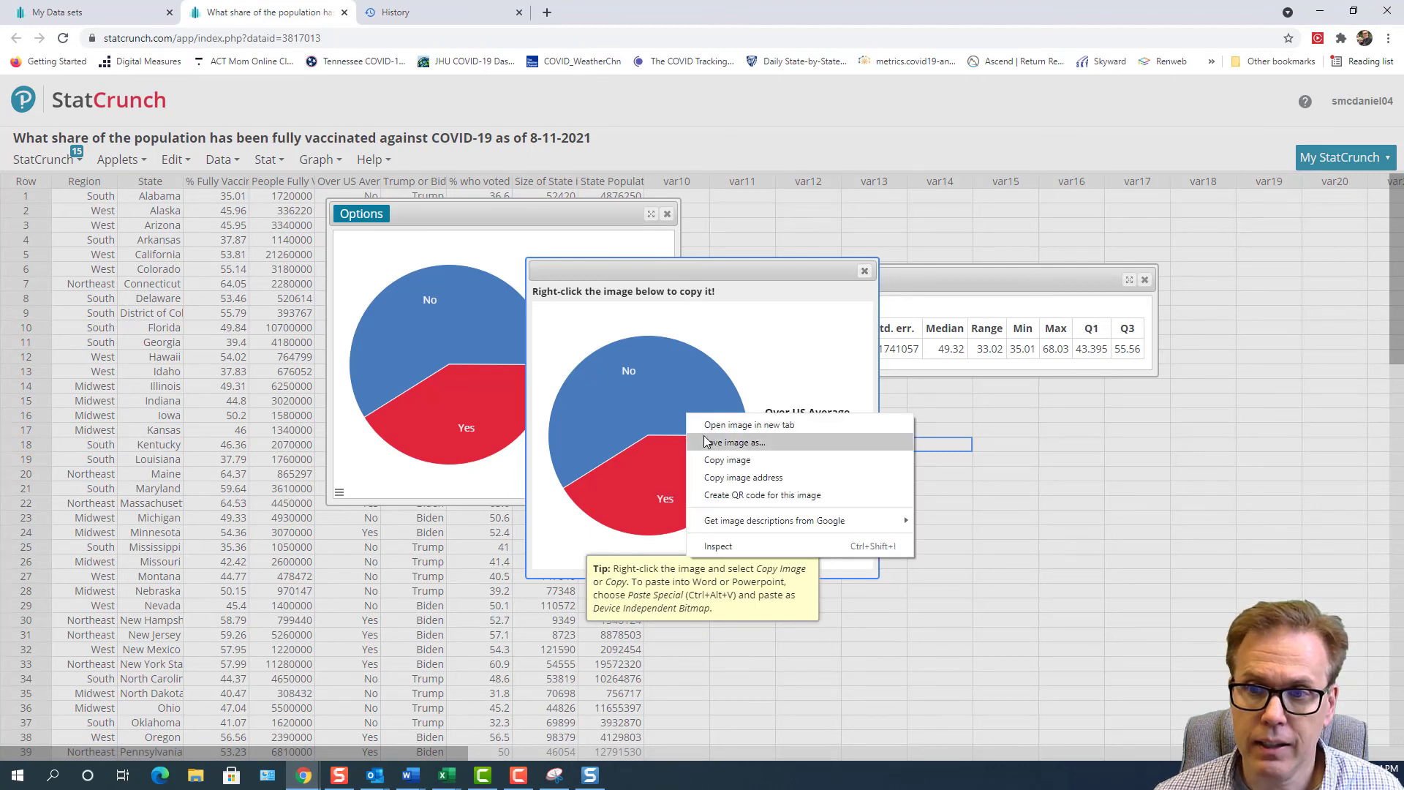
pyautogui.click(716, 467)
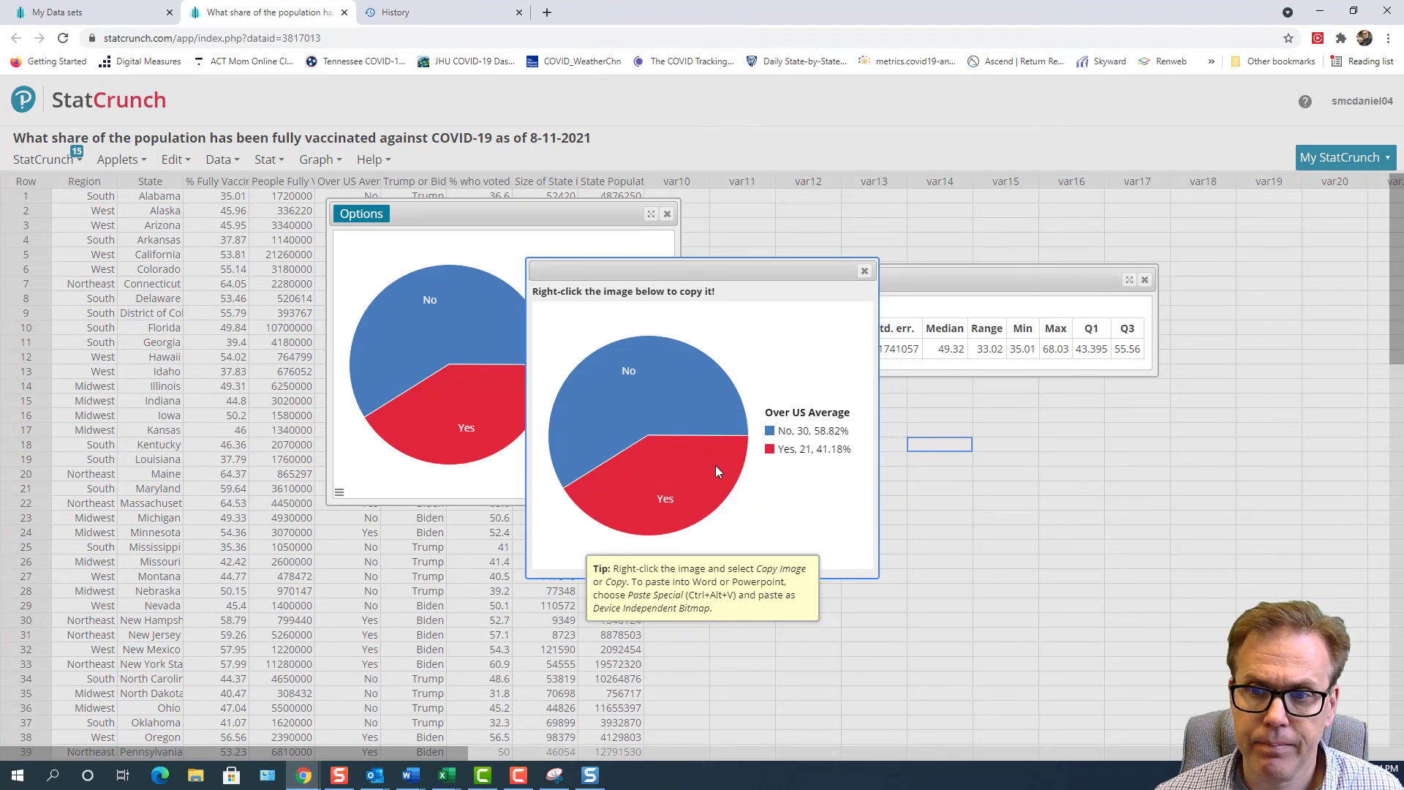
# - Switch to Document1 in Word and paste the pie chart on a new line below the summary statistics picture
pyautogui.moveTo(422, 781)
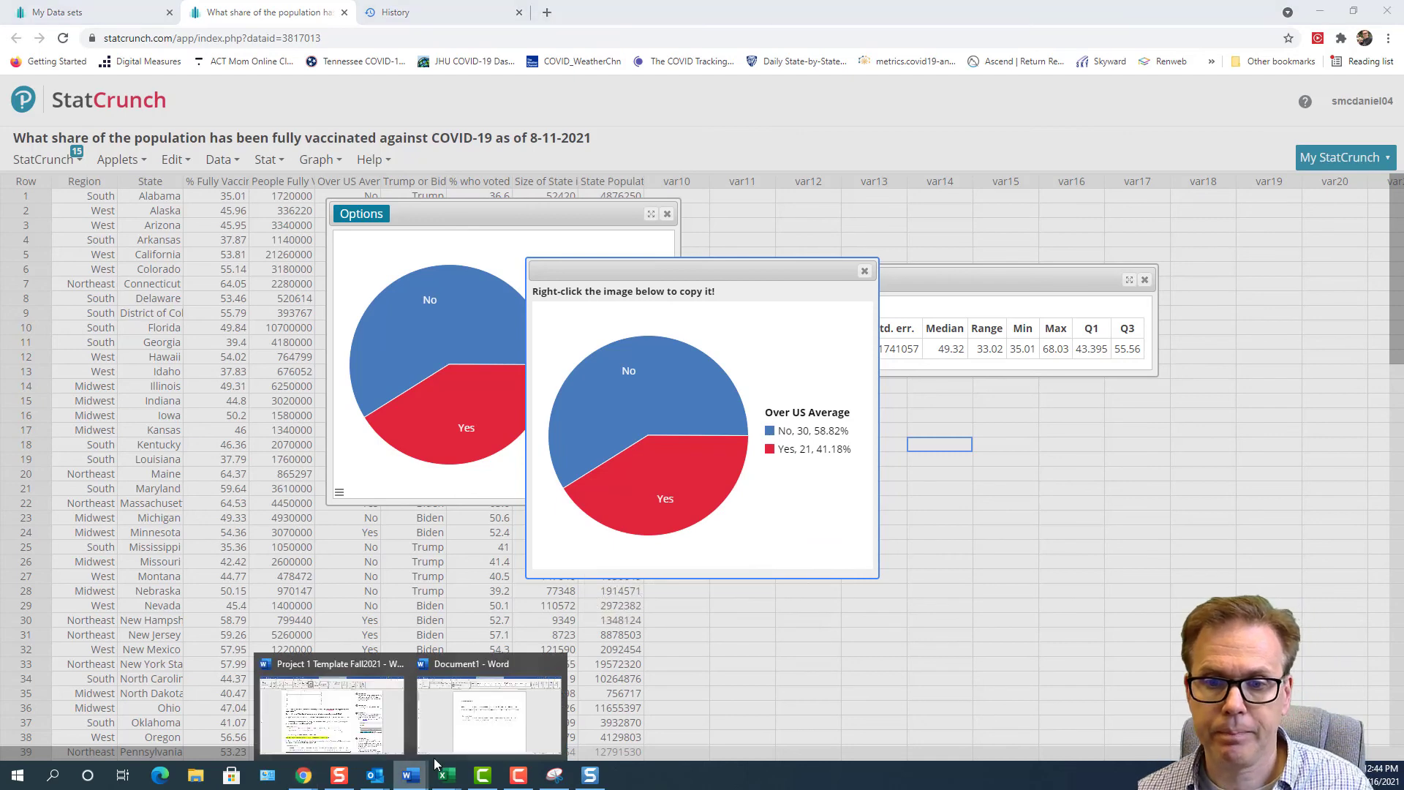
pyautogui.click(556, 695)
pyautogui.click(979, 468)
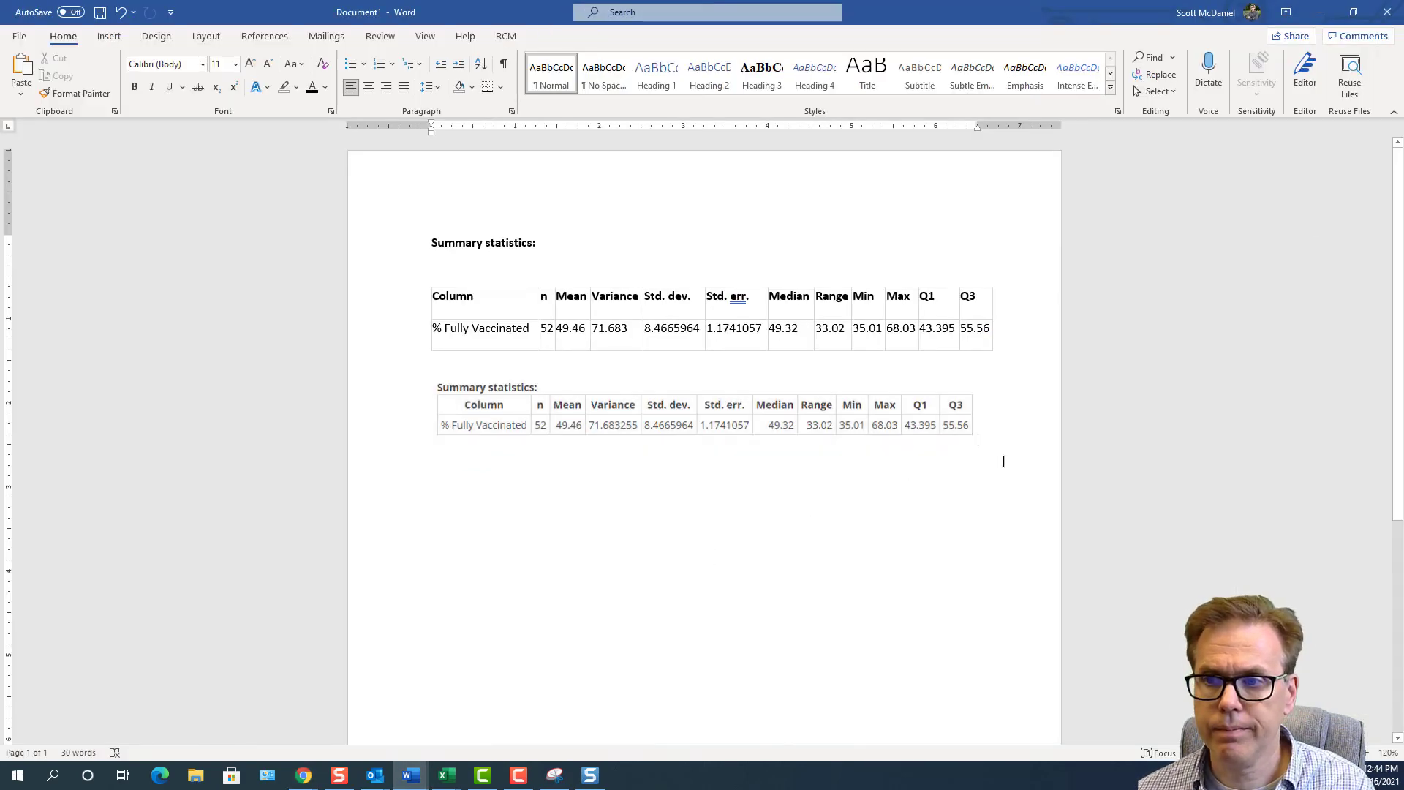
pyautogui.press('Return')
pyautogui.hotkey('ctrl', 'v')
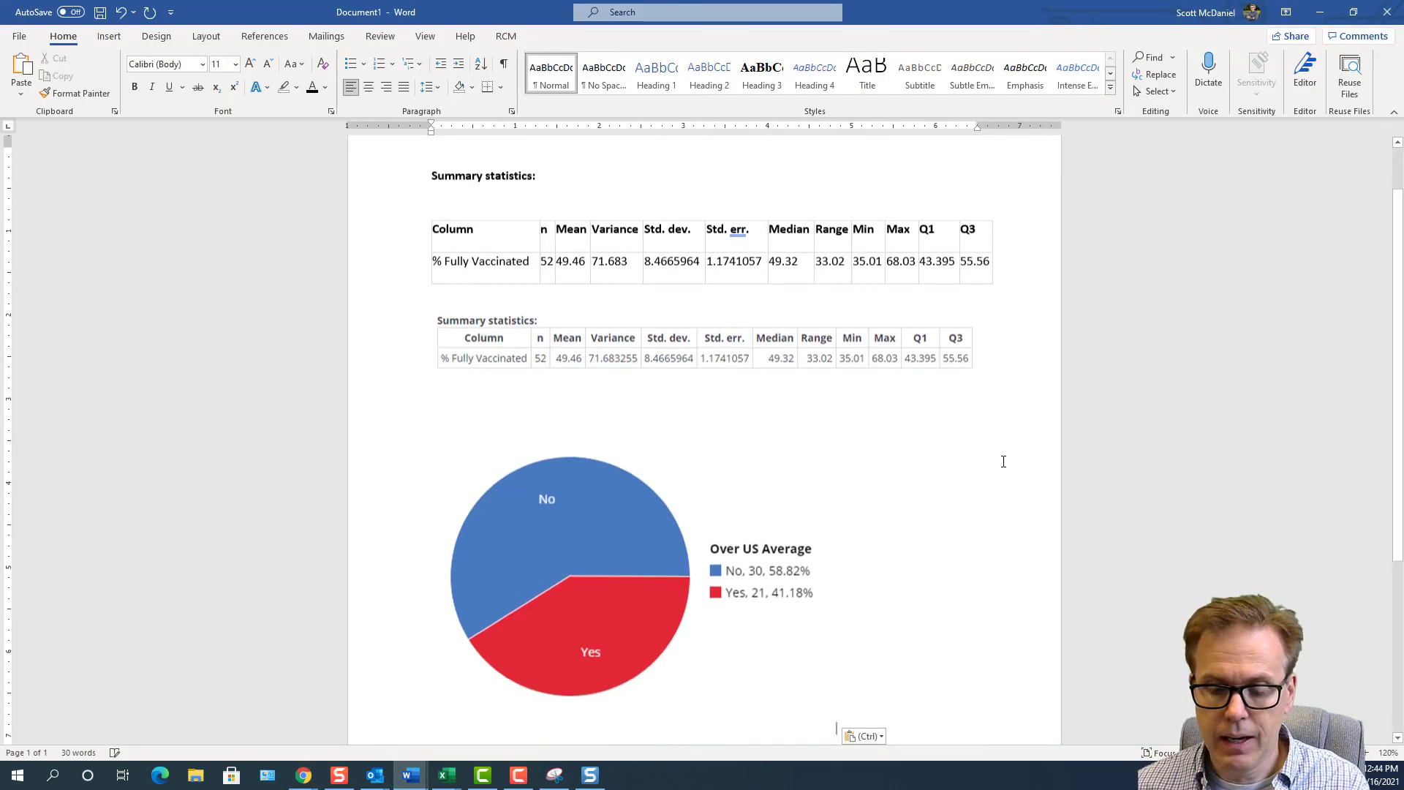
# - Shrink the pasted pie chart proportionally to about three quarters of its size and minimize the Word document
pyautogui.click(794, 534)
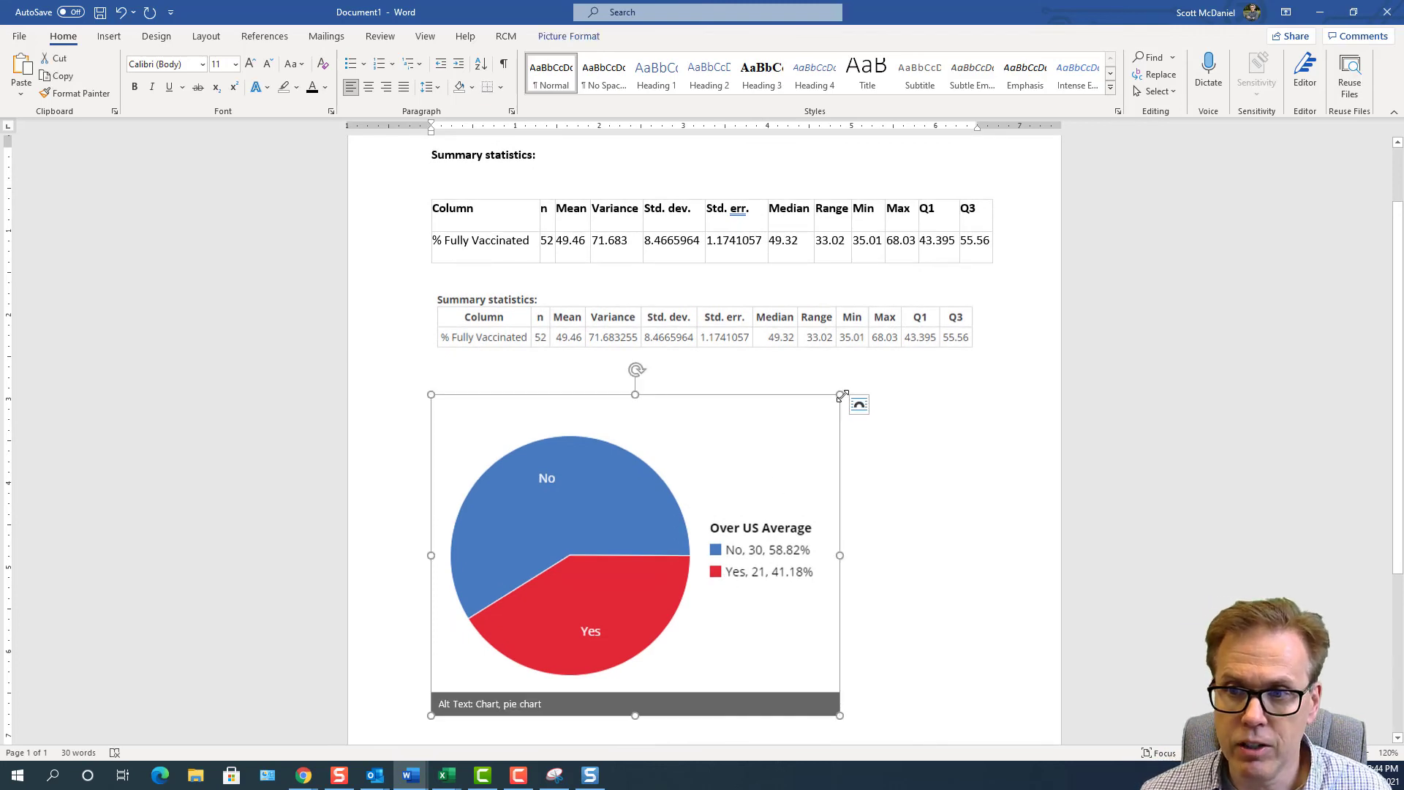
pyautogui.moveTo(840, 395); pyautogui.dragTo(736, 498)
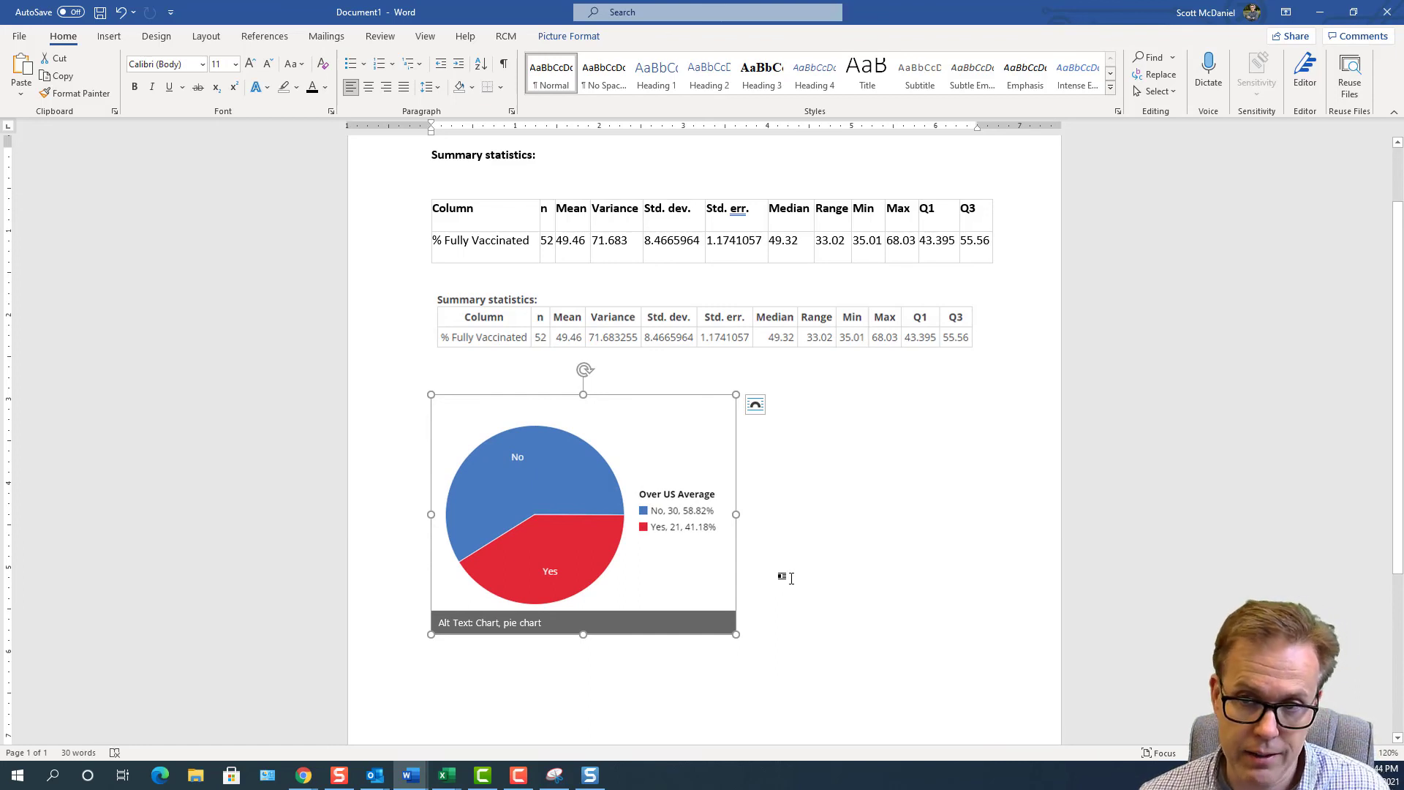
pyautogui.click(1319, 12)
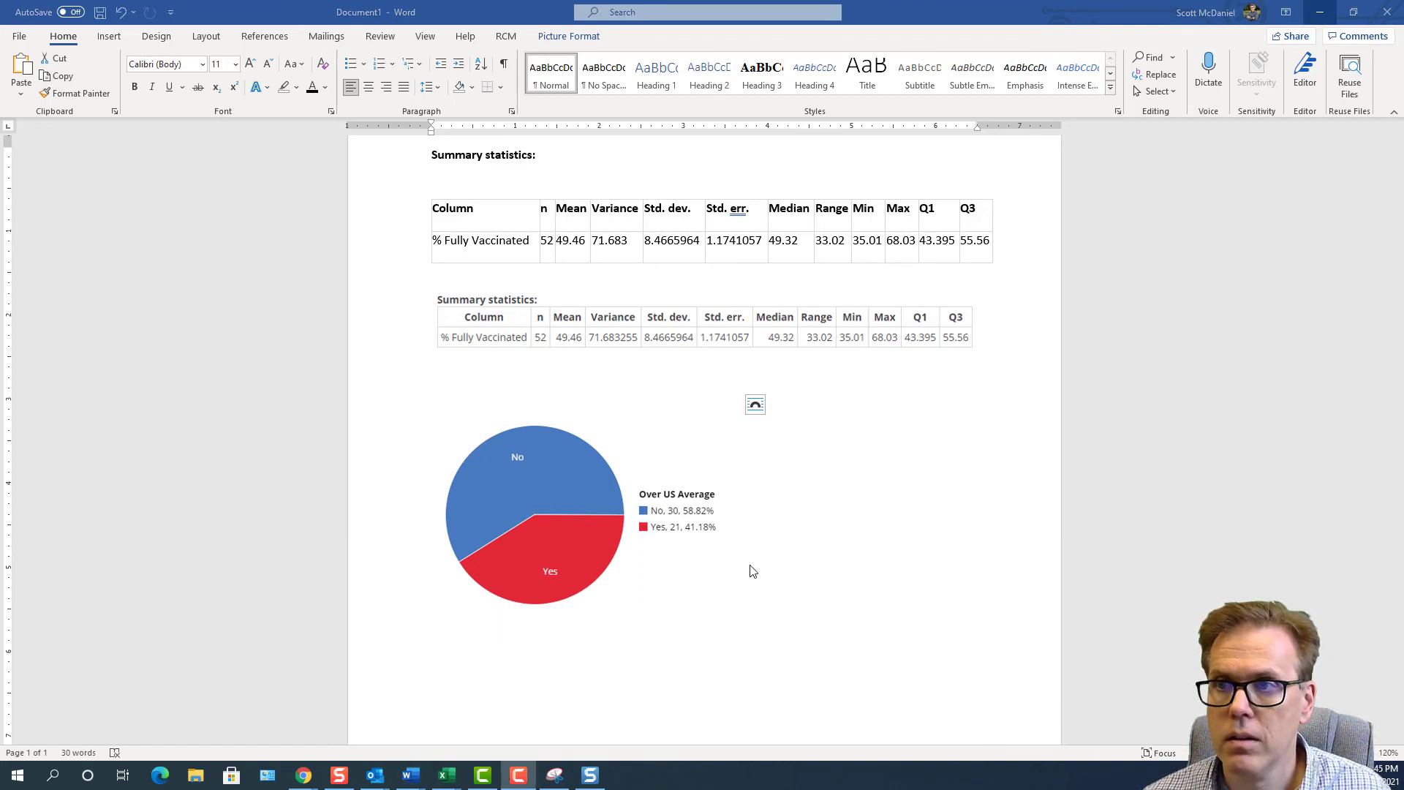